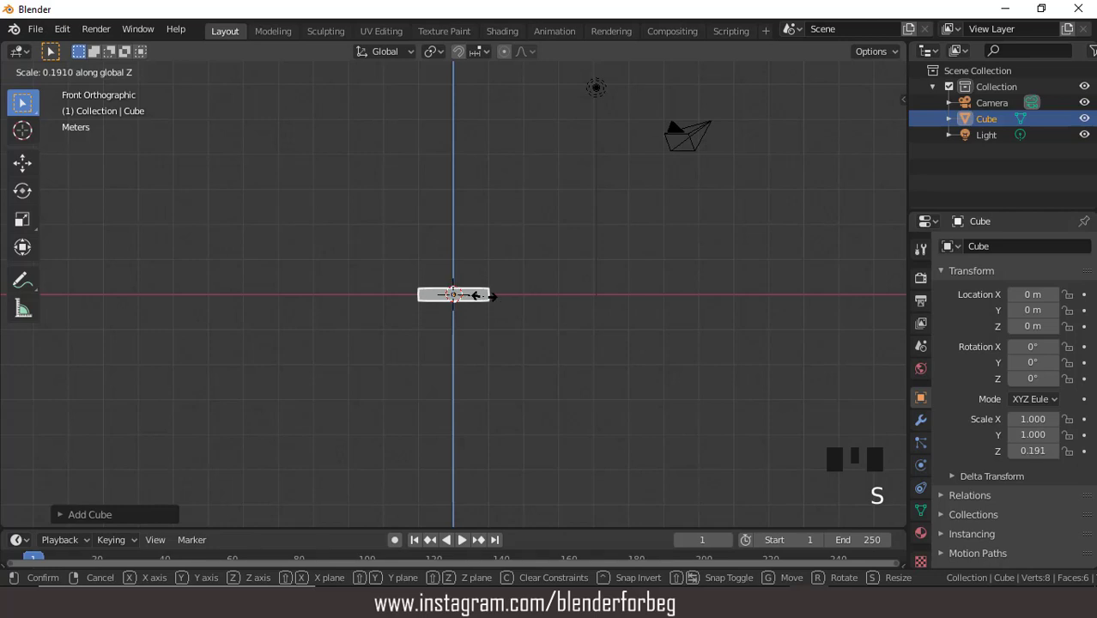
Scale the cube into a thin square slab, about 0.832 in X and Y and 0.074 in Z.
click(467, 287)
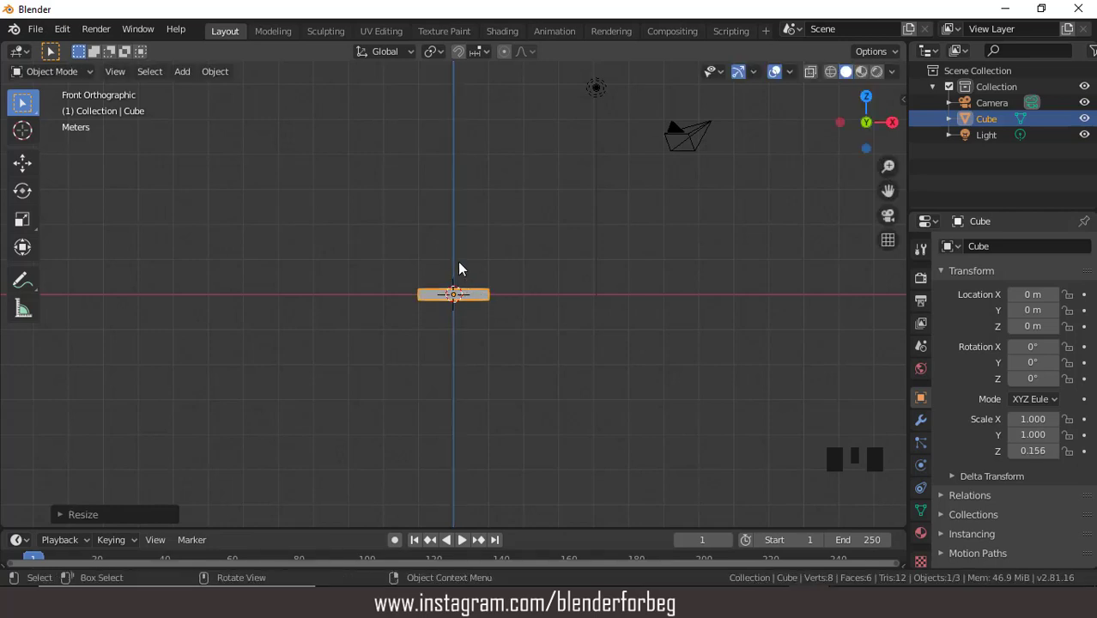
middle_drag(459, 269, 468, 273)
scroll(471, 271, up, 10)
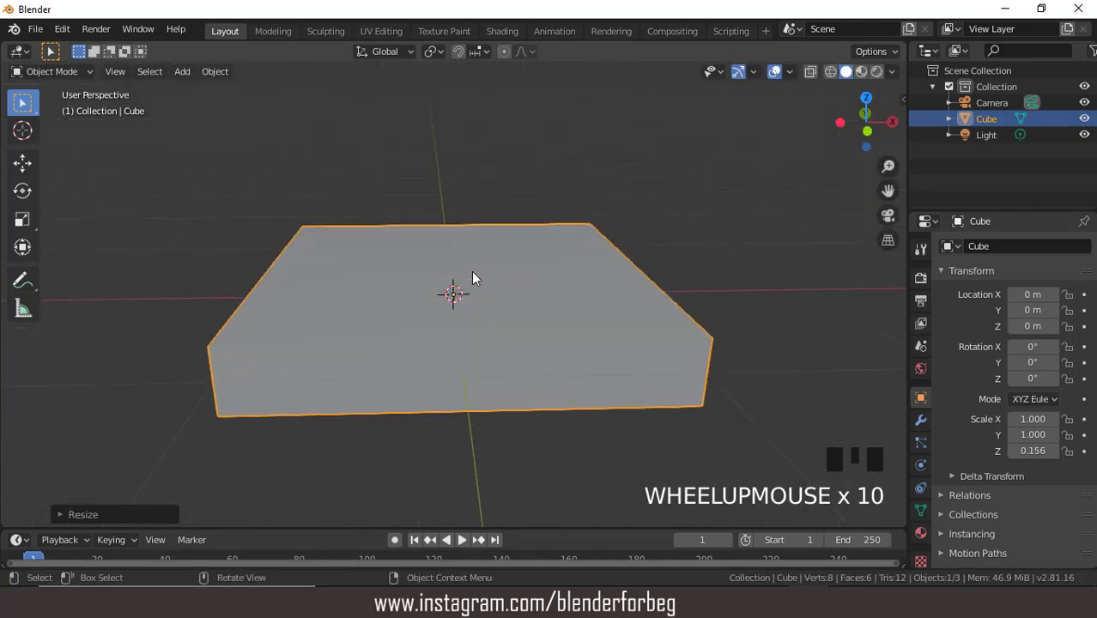
middle_drag(512, 323, 511, 294)
key(s)
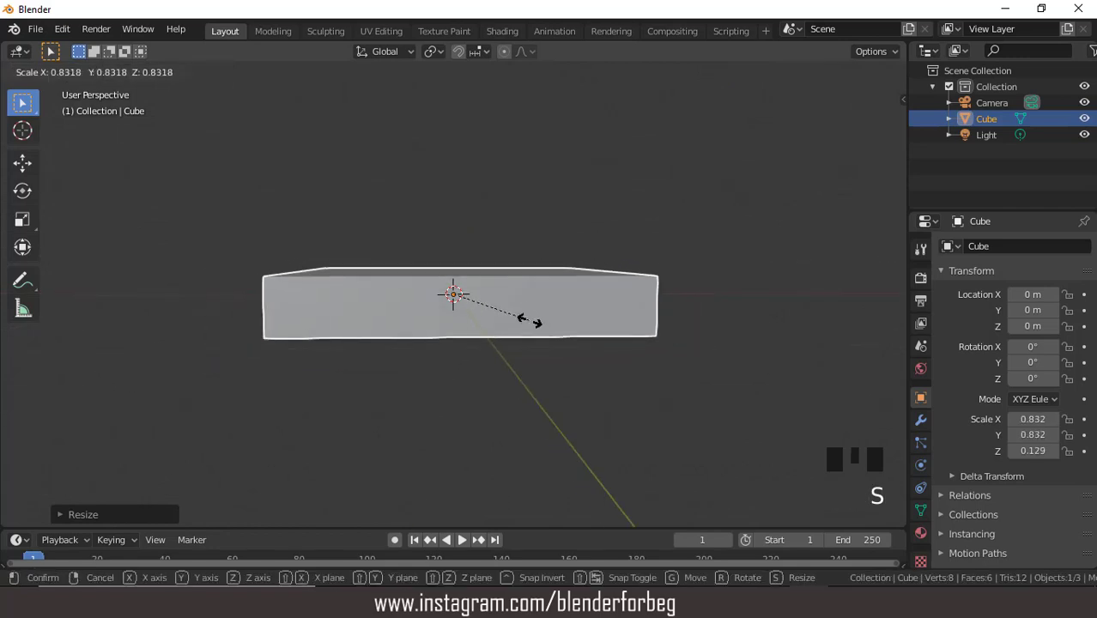
click(529, 319)
mouse_move(529, 320)
middle_down()
mouse_move(545, 382)
mouse_move(515, 294)
mouse_move(528, 319)
middle_up()
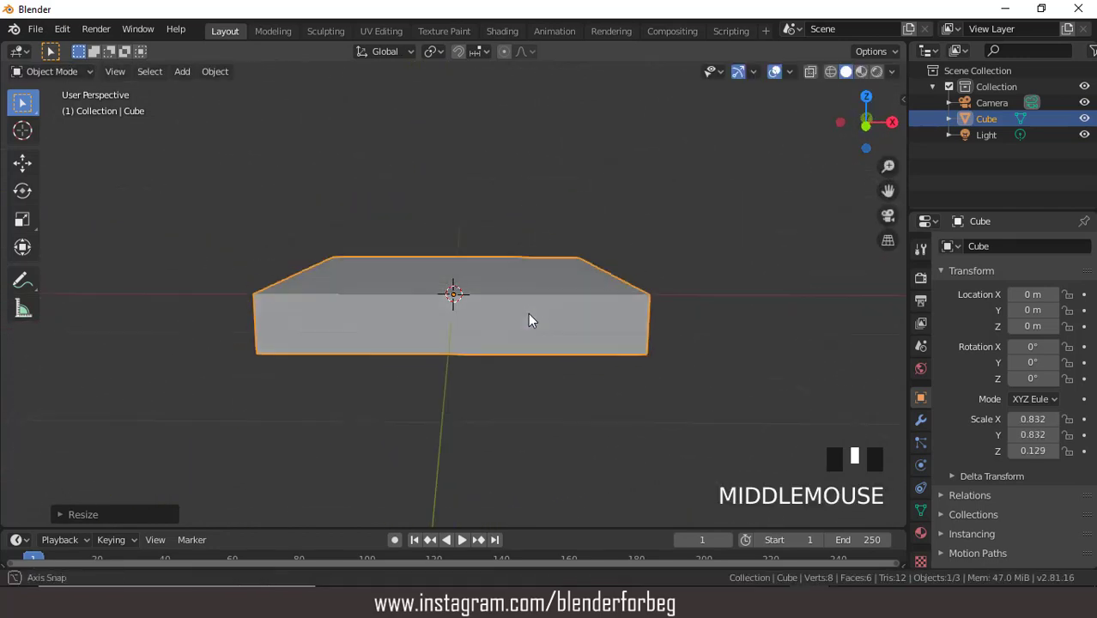
key(s)
key(z)
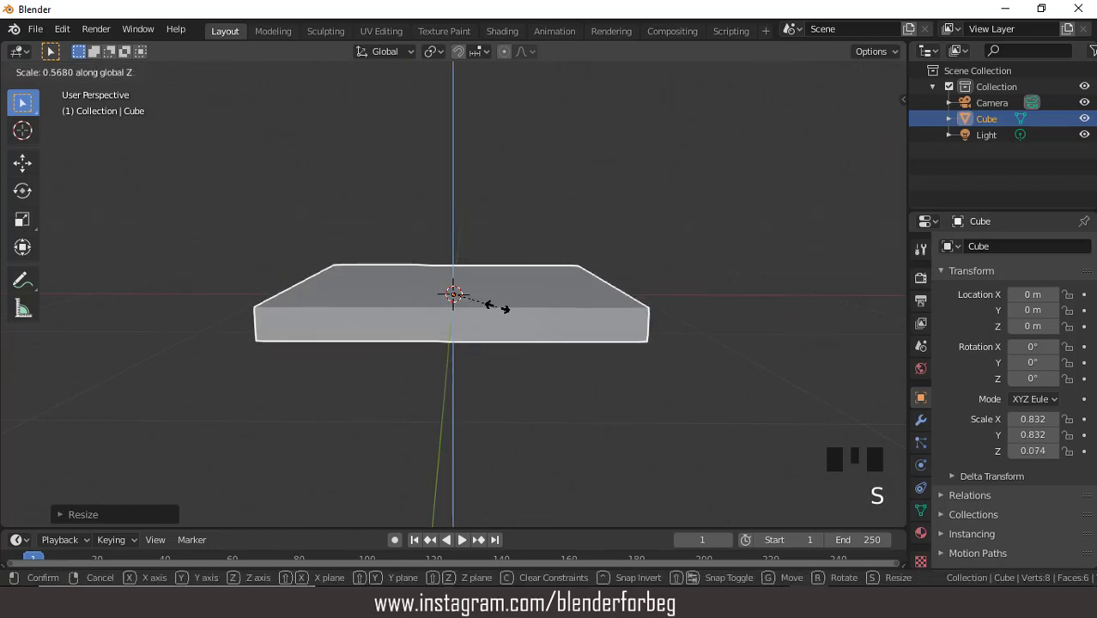
click(505, 300)
Bevel the slab's four vertical corner edges in Edit Mode by about 0.136 m.
middle_drag(505, 300, 548, 242)
key(Tab)
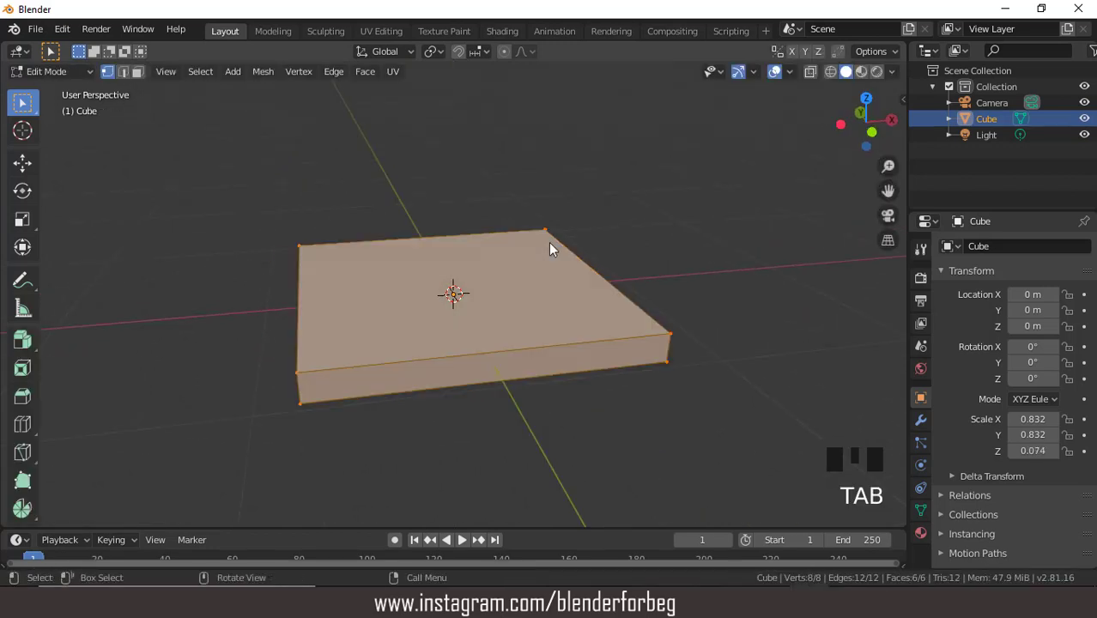
click(123, 73)
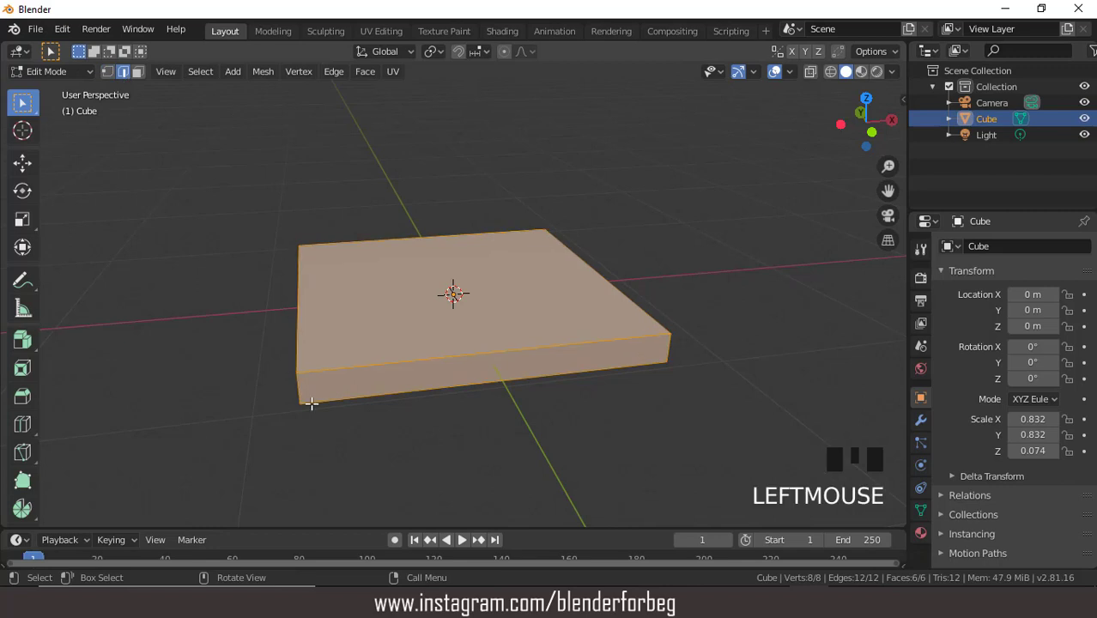
click(327, 395)
middle_drag(317, 368, 543, 346)
shift+click(416, 331)
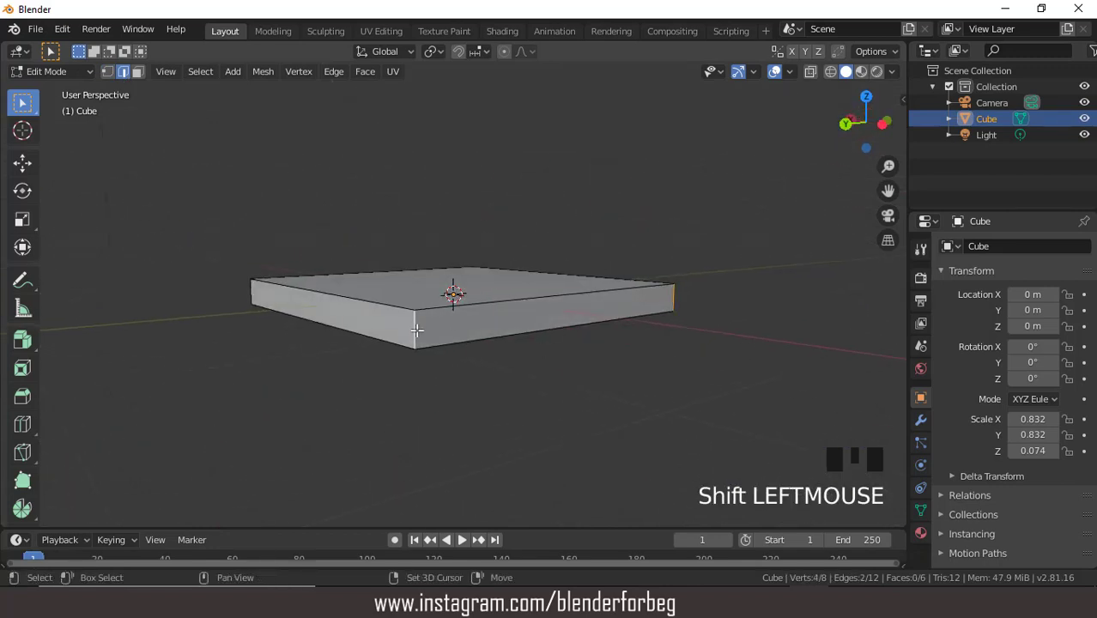
middle_drag(390, 319, 655, 277)
shift+click(475, 341)
shift+click(519, 337)
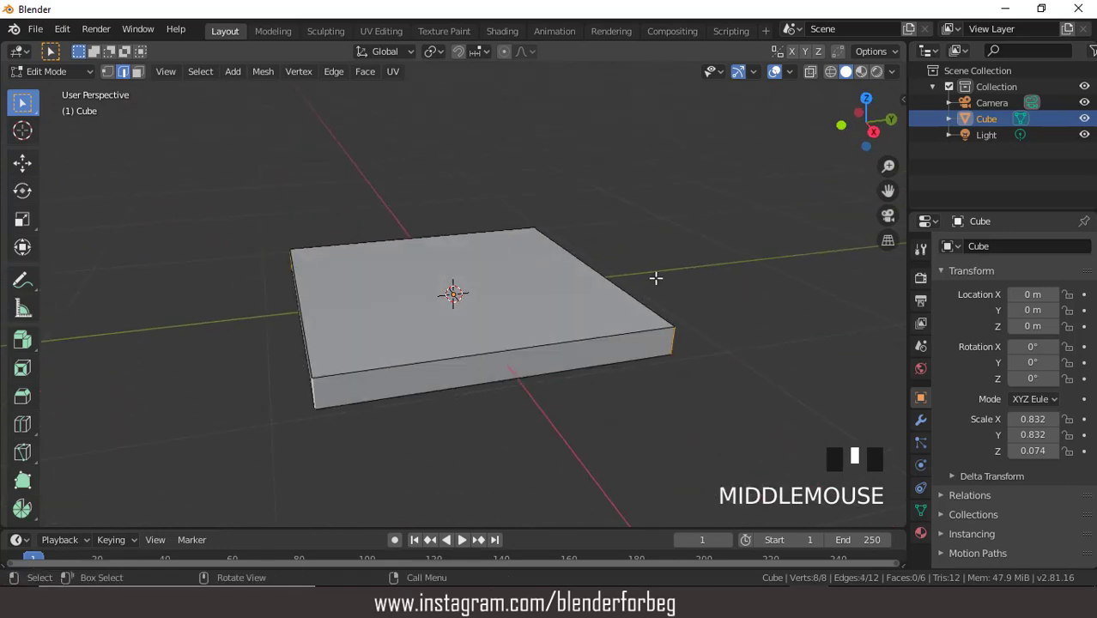
key(ctrl+b)
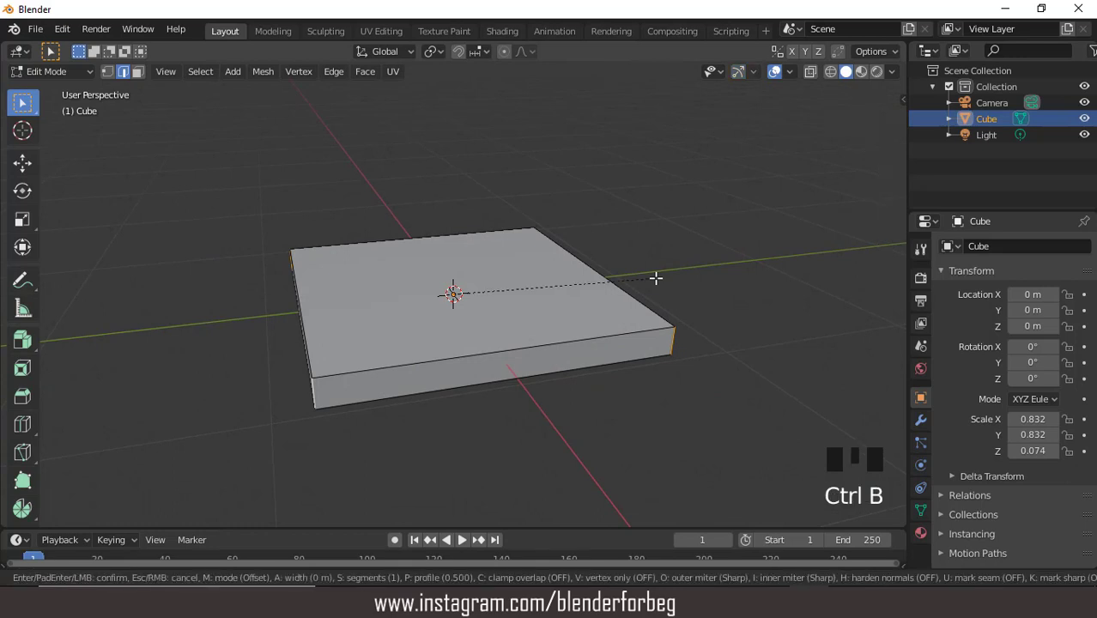
click(676, 318)
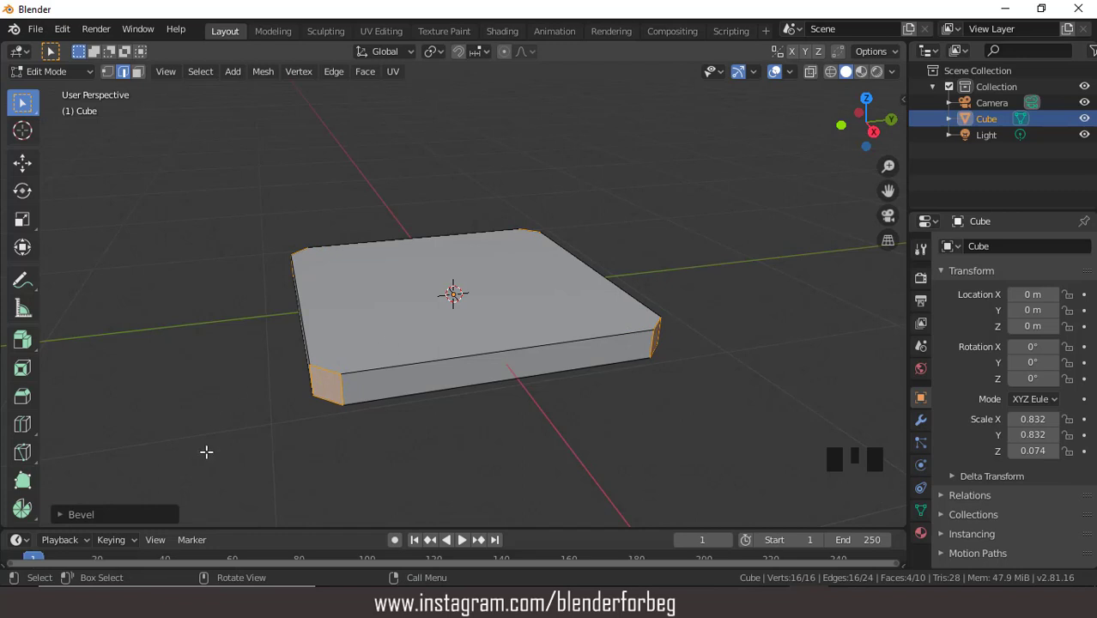
Set the corner bevel to 3 segments with a width of about 0.266 m and return to Object Mode.
click(60, 513)
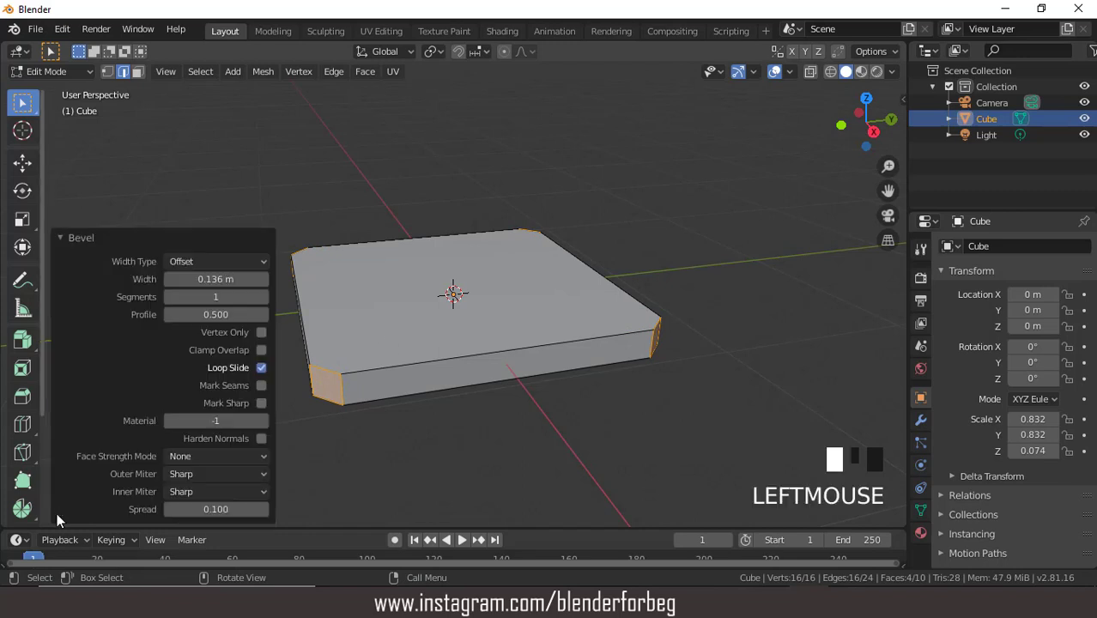
click(257, 296)
click(257, 296)
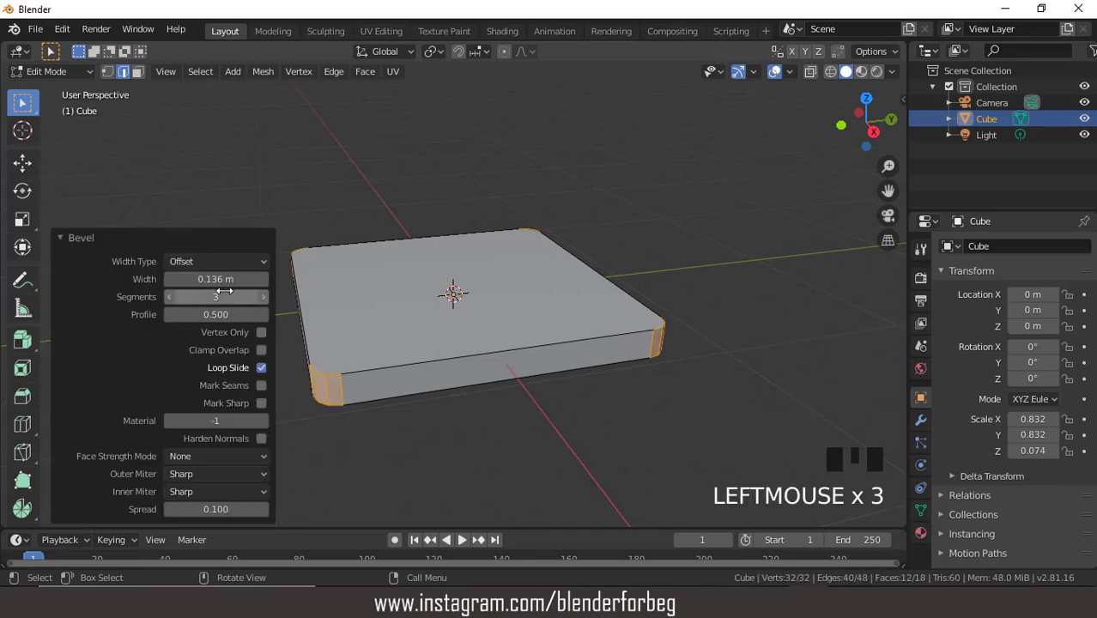
drag(219, 279, 271, 279)
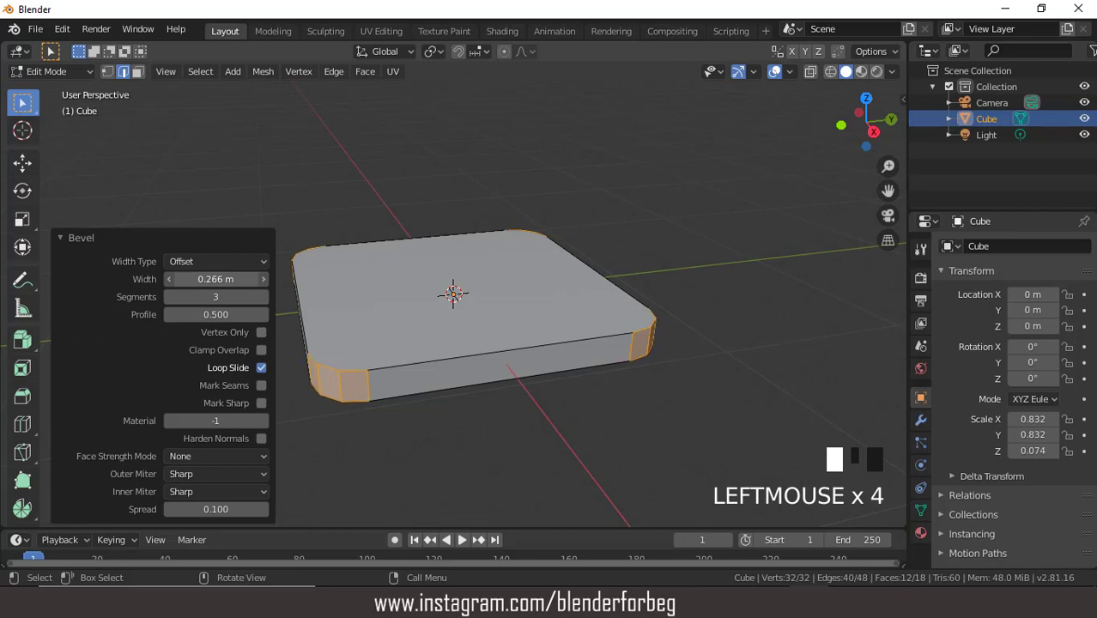
click(446, 175)
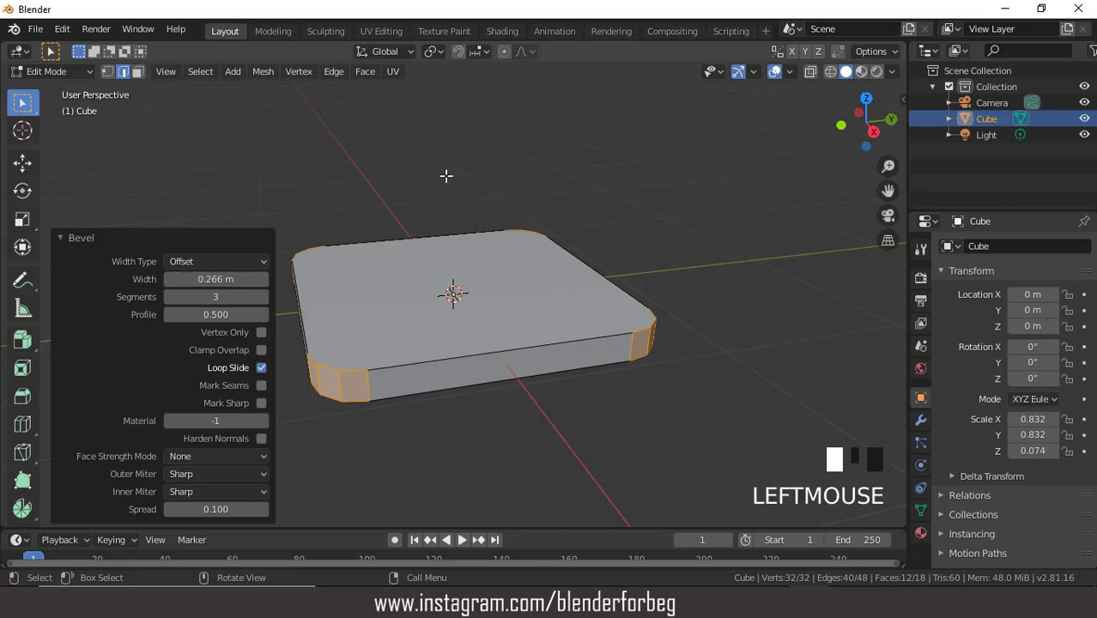
middle_drag(696, 241, 626, 255)
key(Tab)
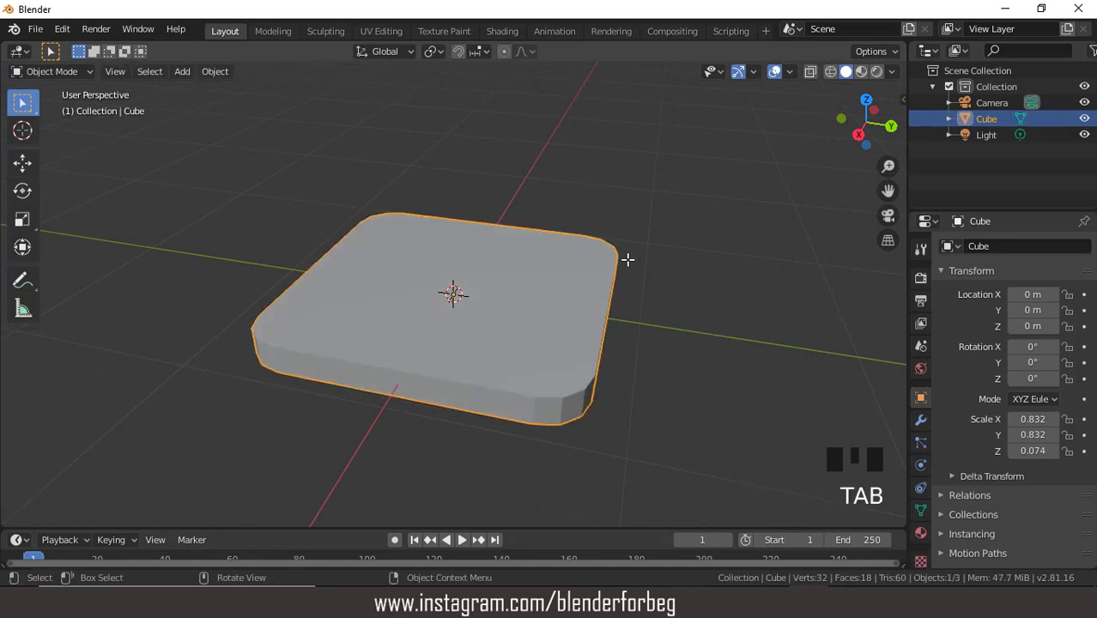
Duplicate the slab about 0.619 m upward along Z and set the copy's Y rotation to 90°.
key(KP_1)
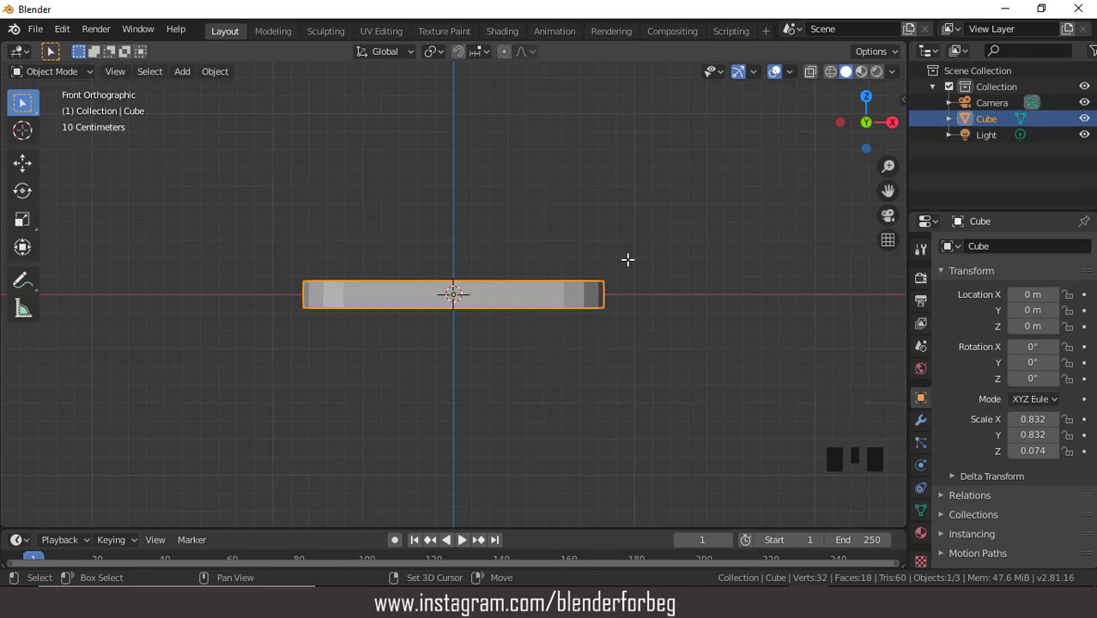
key(shift+d)
key(z)
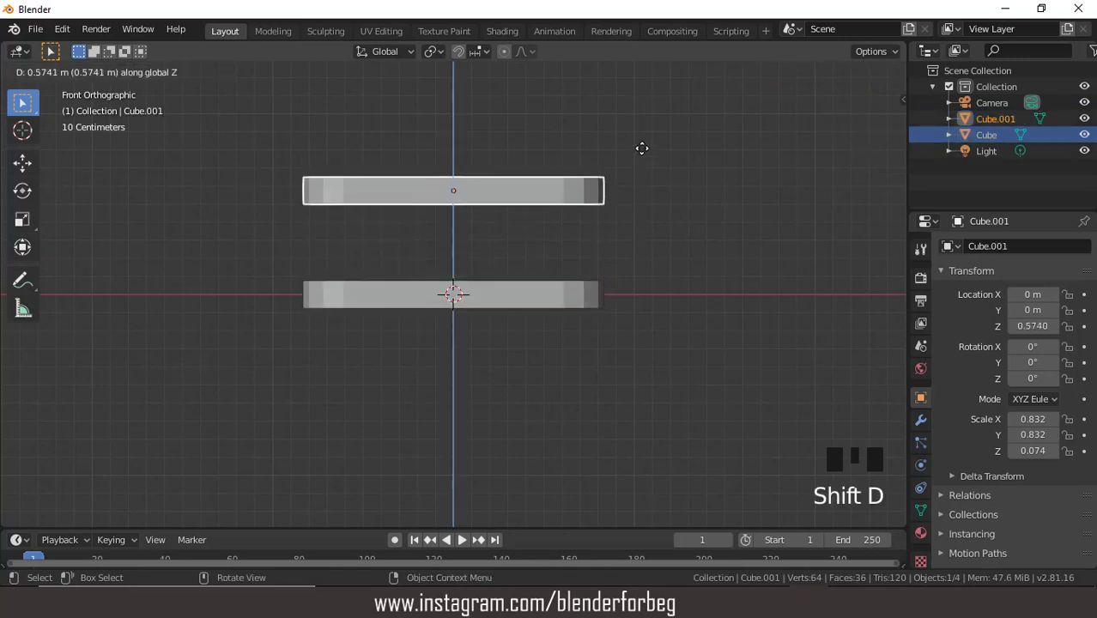
click(642, 148)
click(1030, 362)
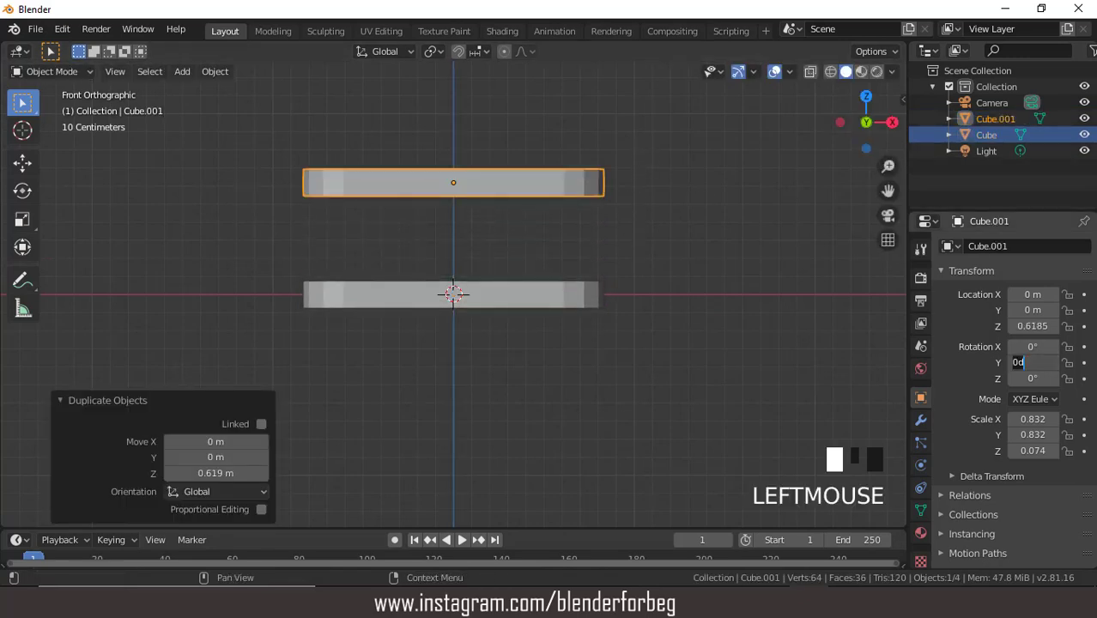
text(90)
key(Return)
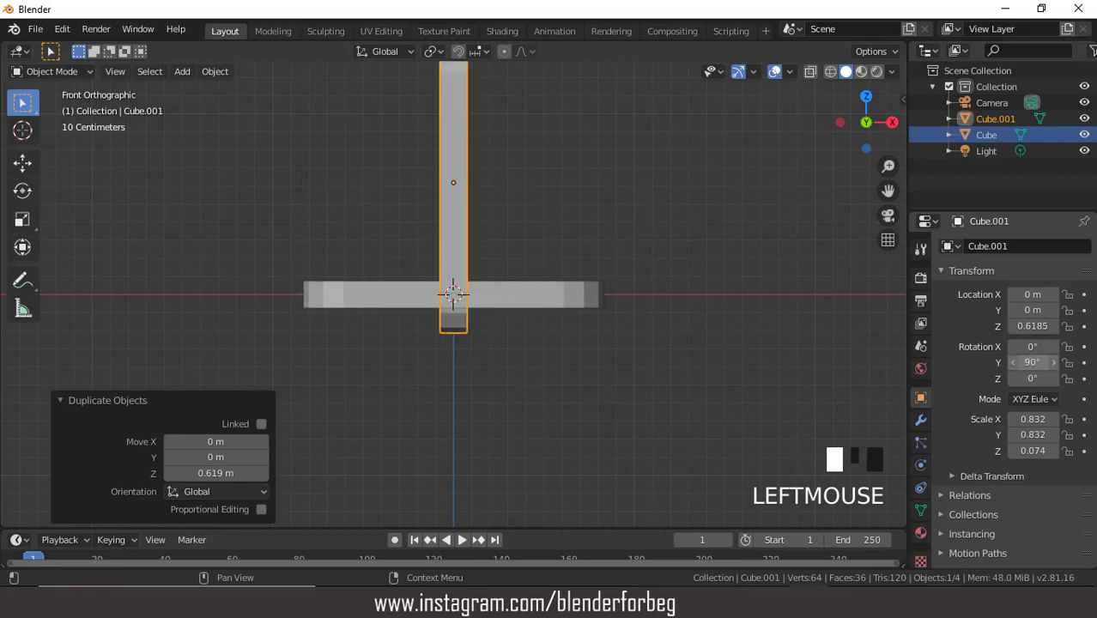
Move the upright copy about 0.897 m along X to the slab's end and raise it about 0.423 m.
scroll(587, 210, down, 2)
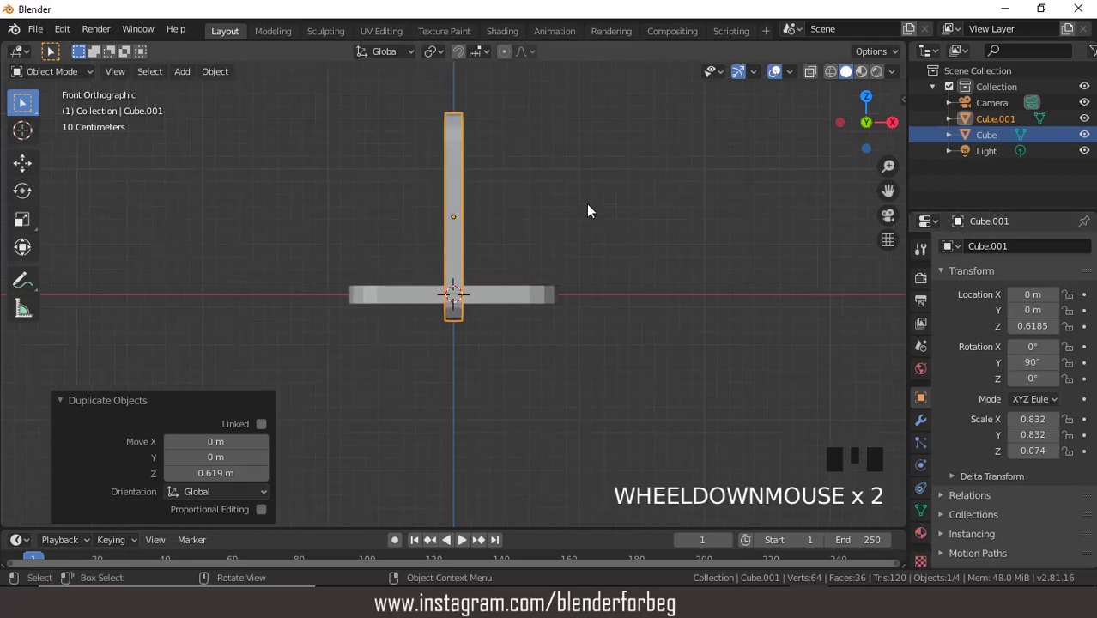
key(g)
key(x)
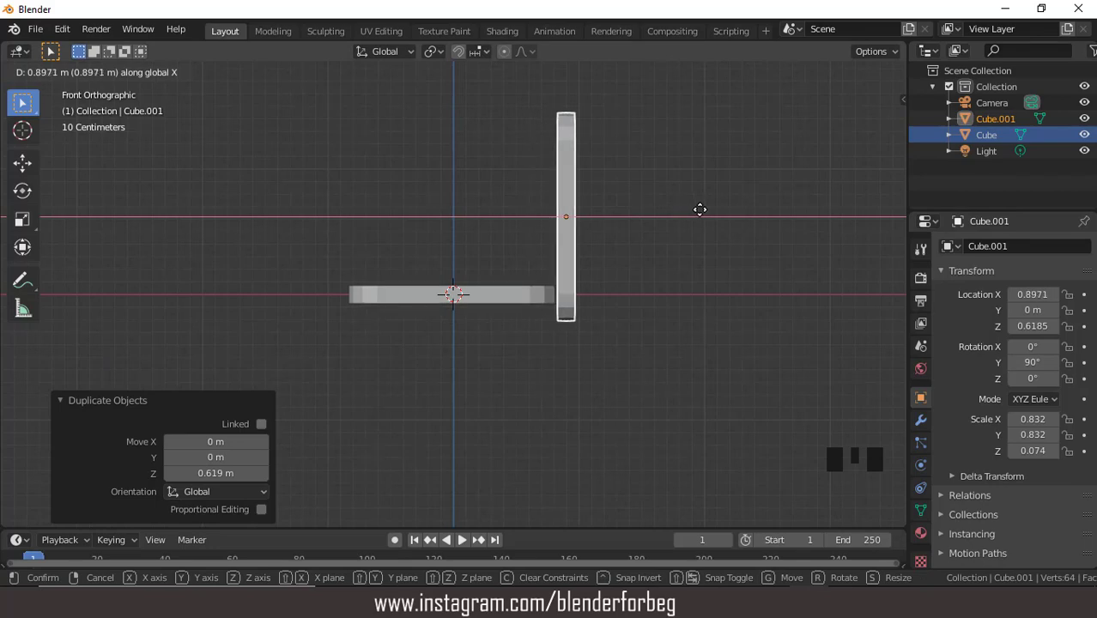
click(700, 209)
key(g)
key(z)
click(700, 163)
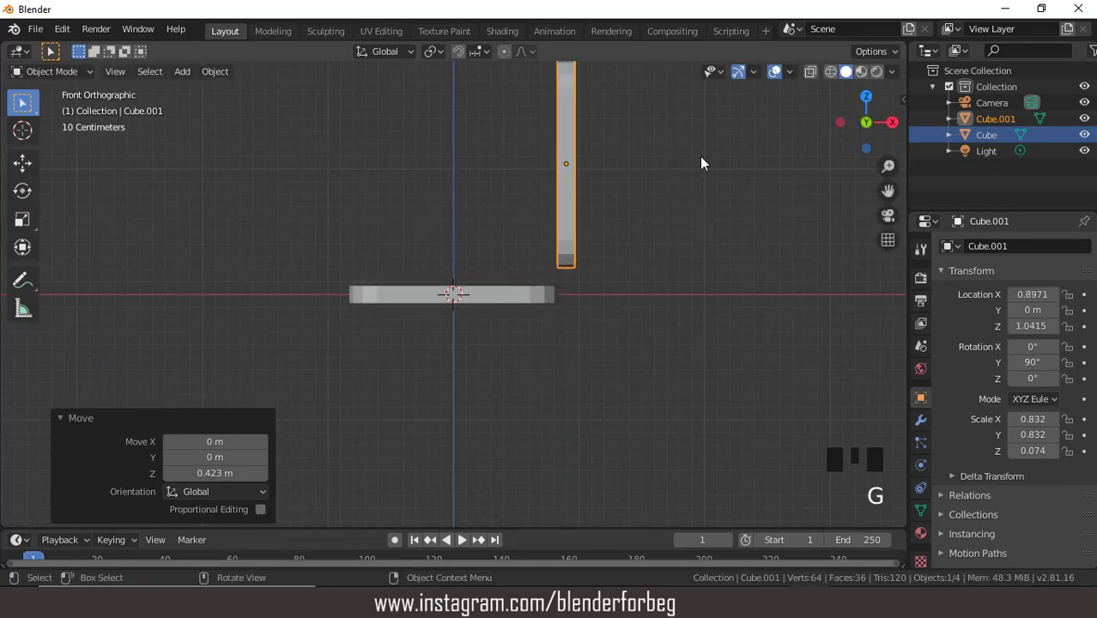
Raise the upright slab about 0.327 m further along Z, keeping it above the horizontal slab.
key(ctrl+KP_8)
key(ctrl+KP_8)
key(ctrl+KP_8)
key(ctrl+KP_8)
key(ctrl+KP_8)
key(ctrl+KP_8)
key(ctrl+KP_8)
key(ctrl+KP_8)
key(ctrl+KP_8)
key(ctrl+KP_8)
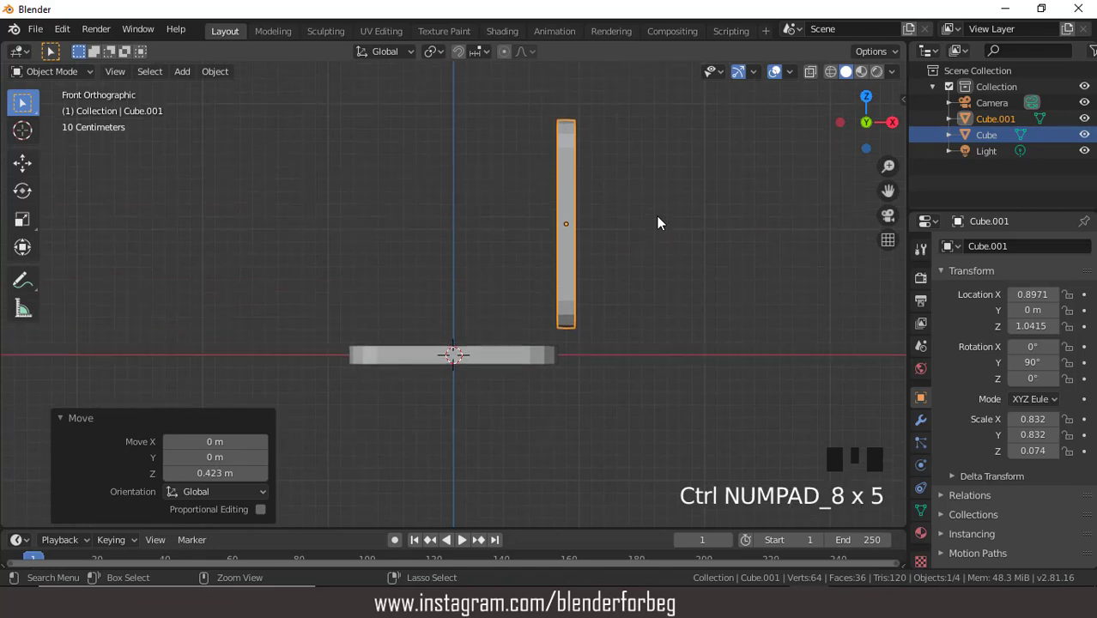
key(g)
key(z)
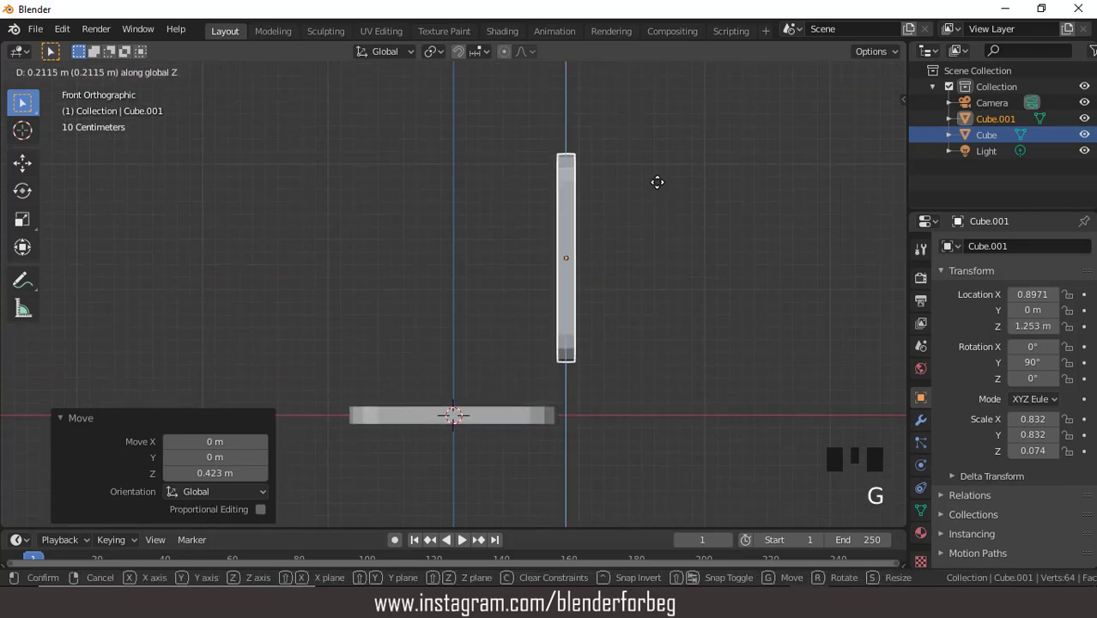
click(659, 180)
Add a cube, scale it uniformly to about 0.067, and move it about 1.04 m along X beyond the horizontal slab.
mouse_move(615, 206)
middle_down()
mouse_move(694, 246)
mouse_move(624, 252)
mouse_move(552, 226)
mouse_move(598, 221)
middle_up()
key(KP_1)
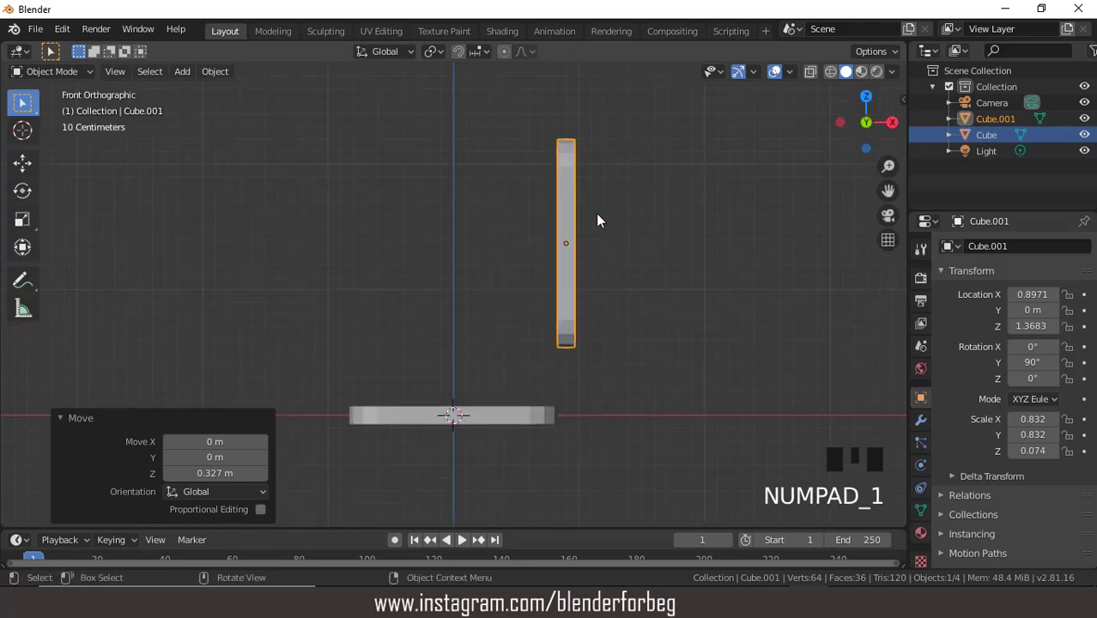
click(182, 73)
mouse_move(240, 91)
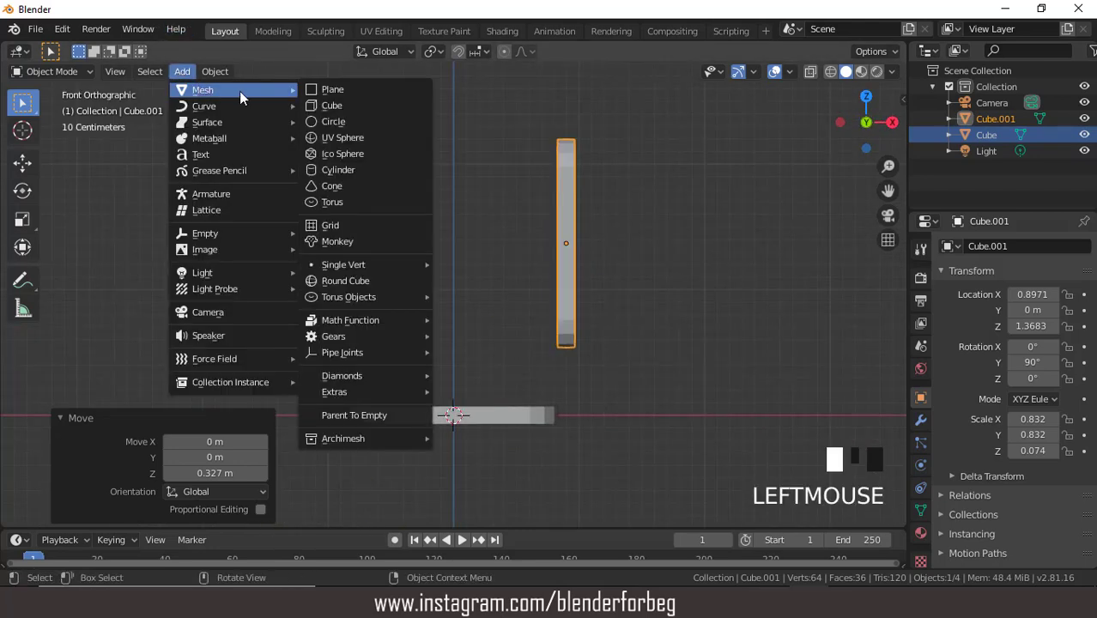
click(313, 105)
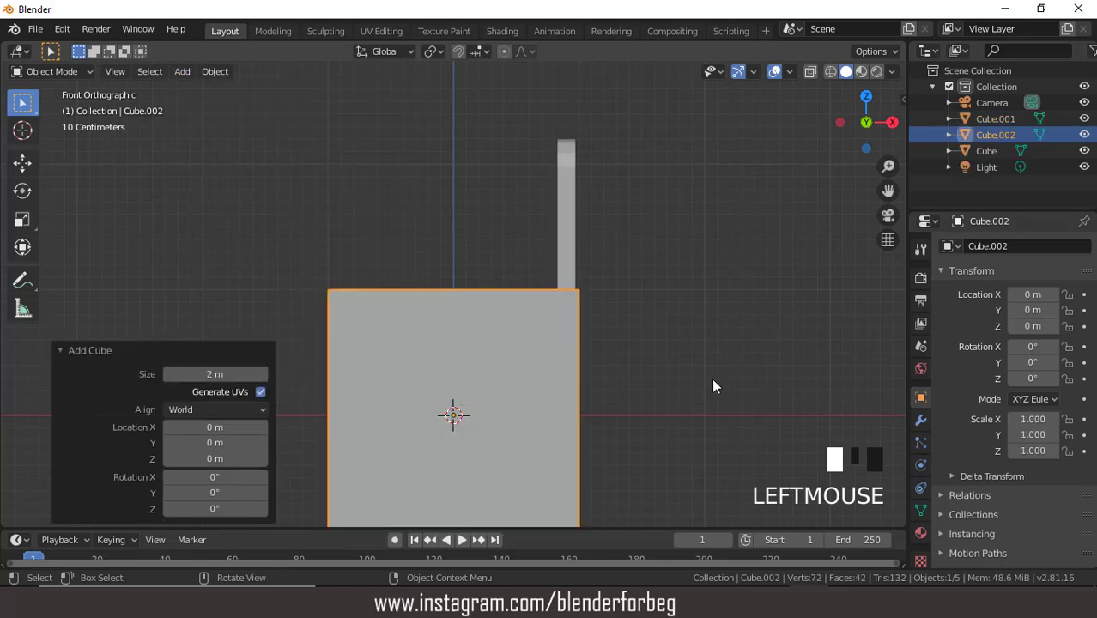
key(s)
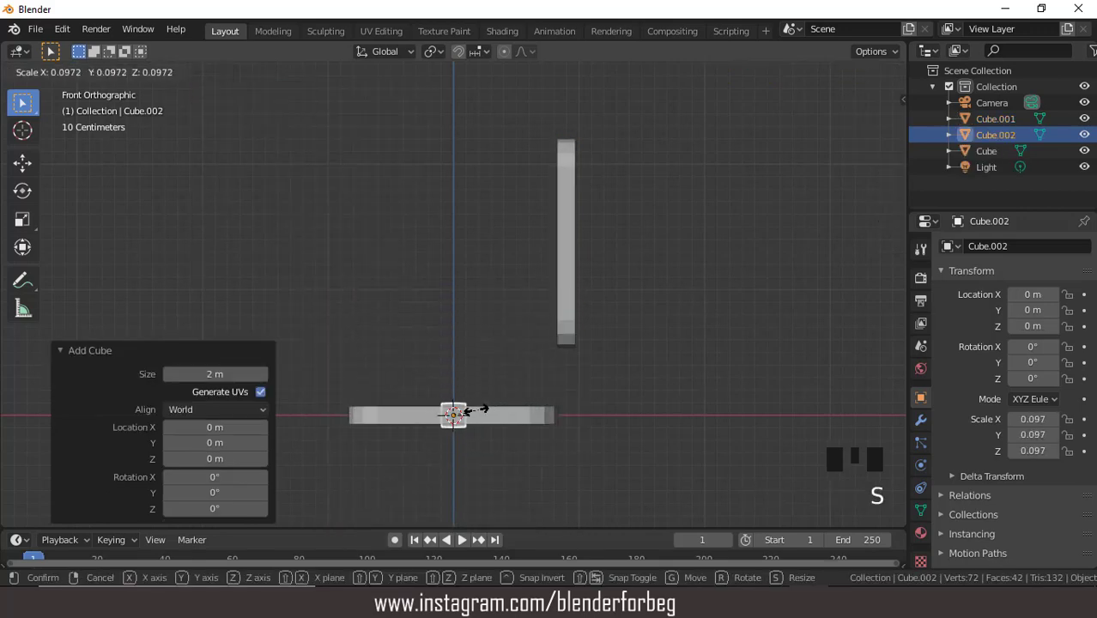
click(471, 416)
key(g)
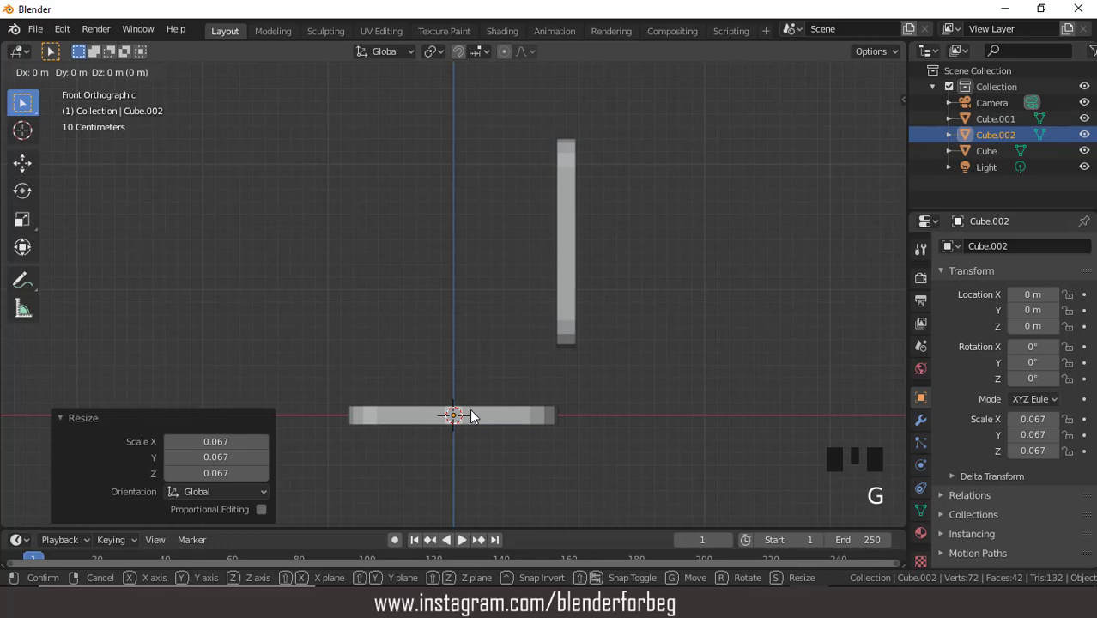
key(x)
click(601, 405)
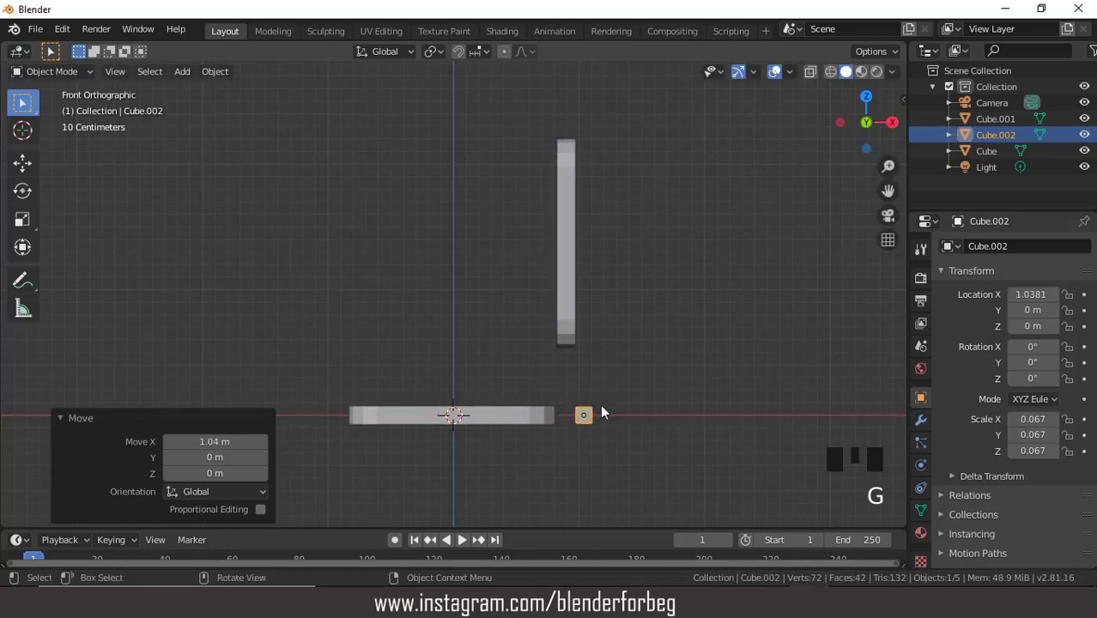
Stretch the small cube along Z to a scale of about 0.762 and raise it about 0.827 m behind the upright slab.
key(s)
key(z)
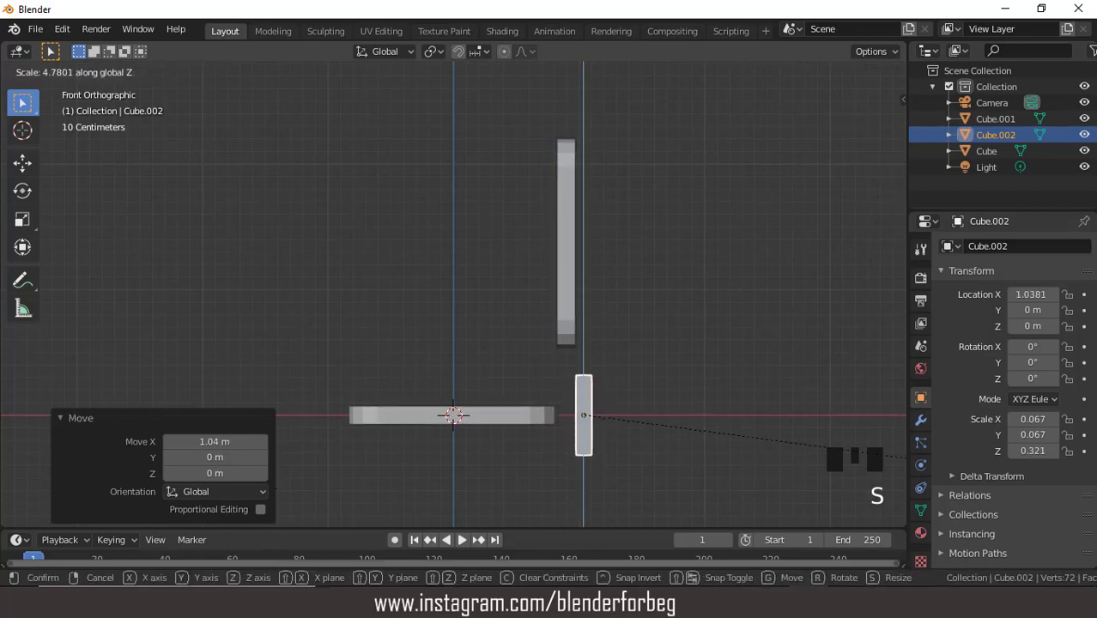
click(571, 480)
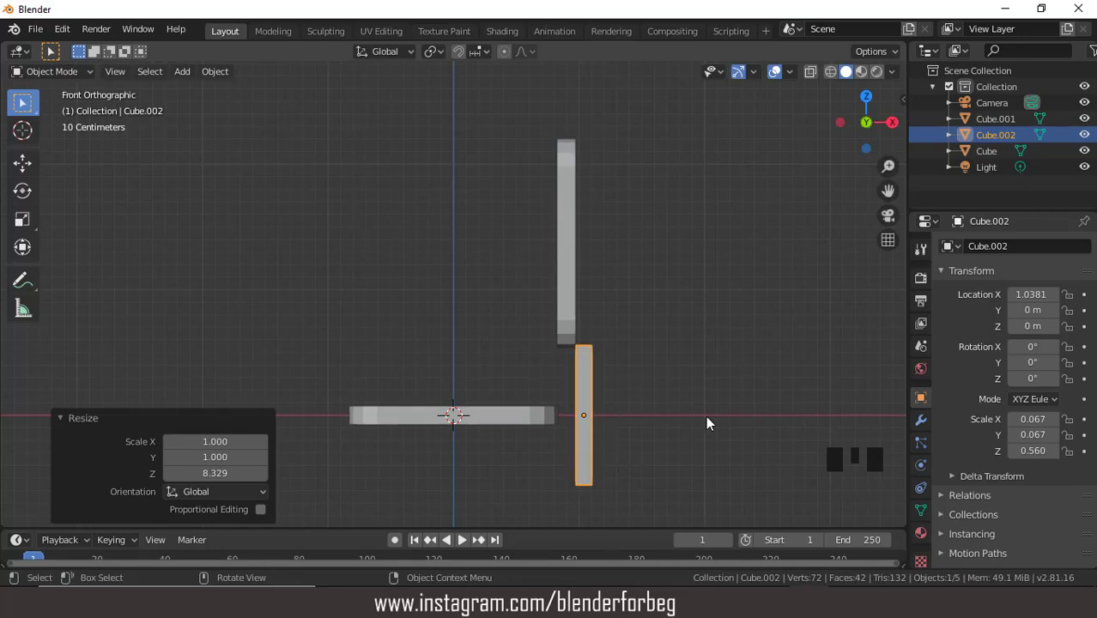
key(s)
key(z)
click(749, 417)
key(g)
key(z)
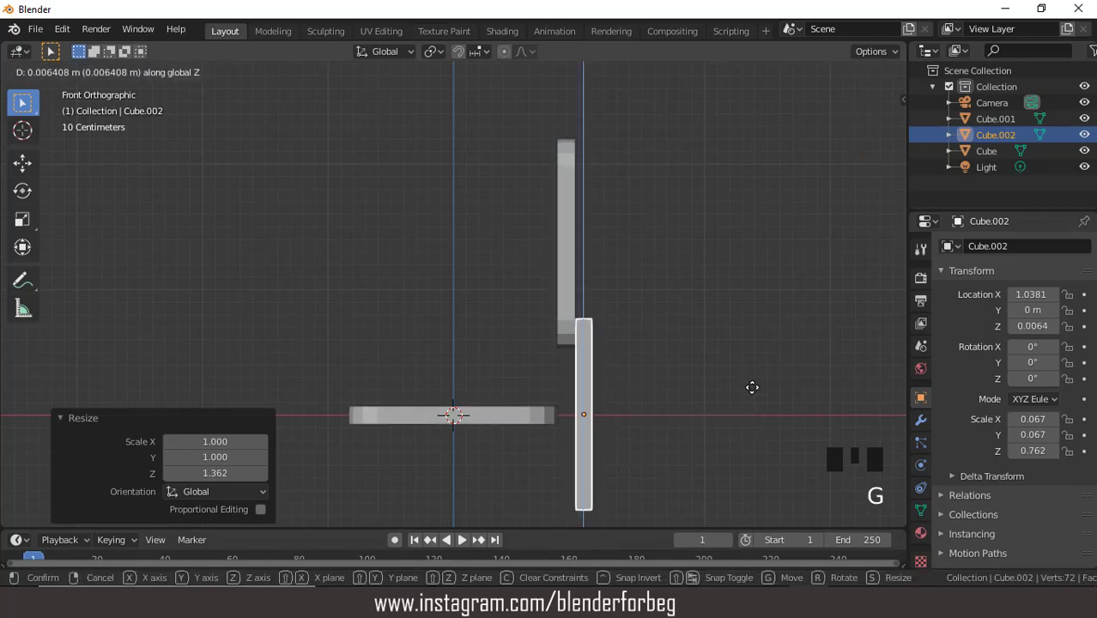
click(767, 314)
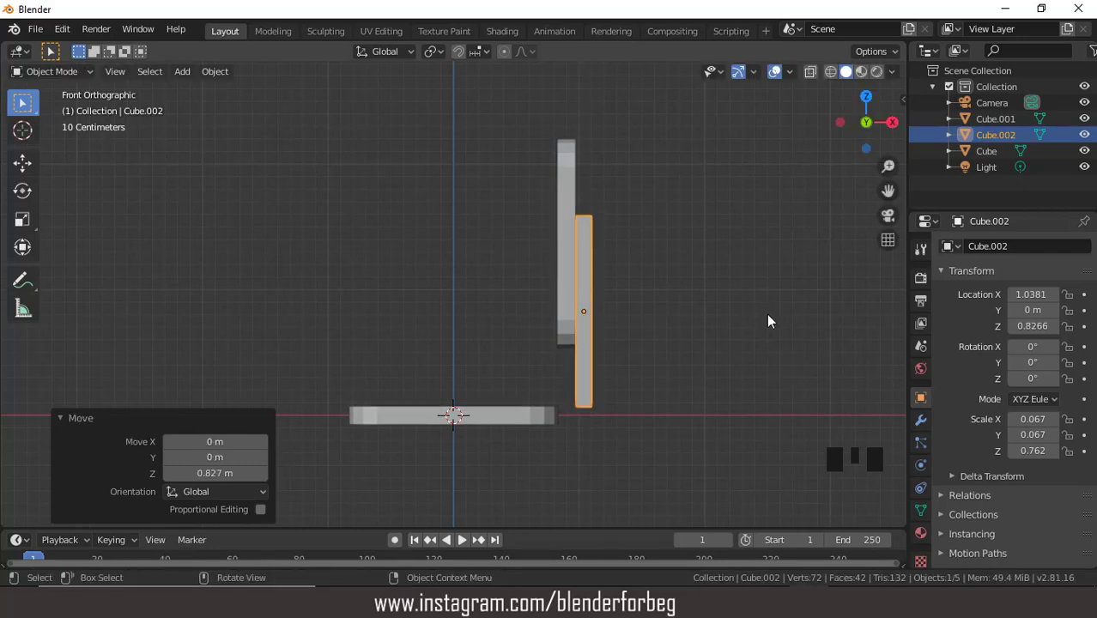
Widen the support bar along Y to a scale of about 0.116.
middle_drag(766, 320, 543, 370)
key(s)
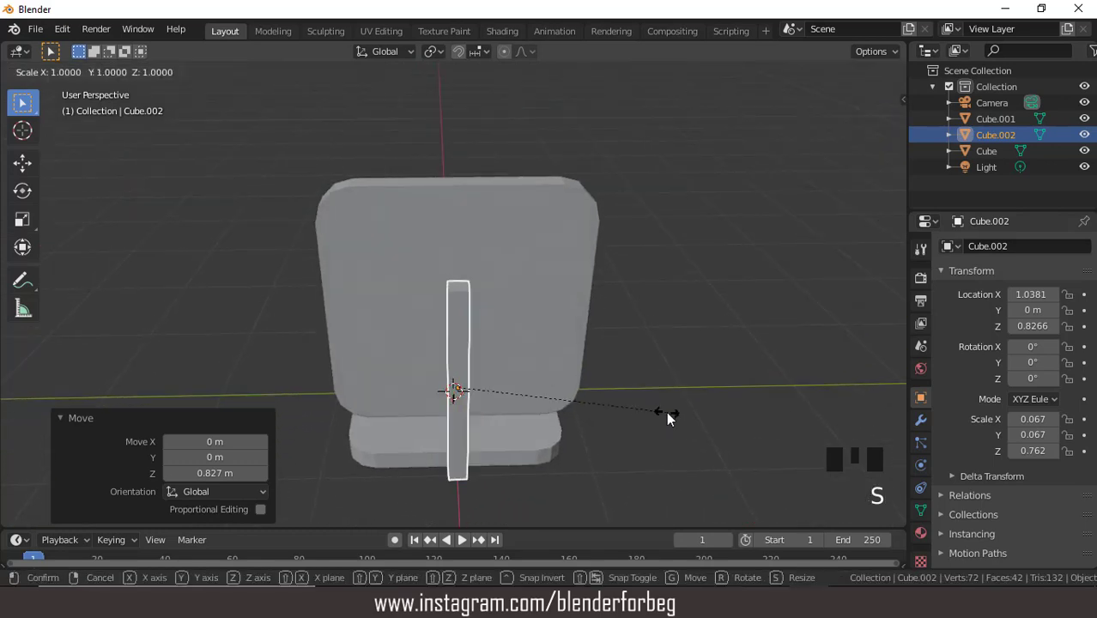
key(y)
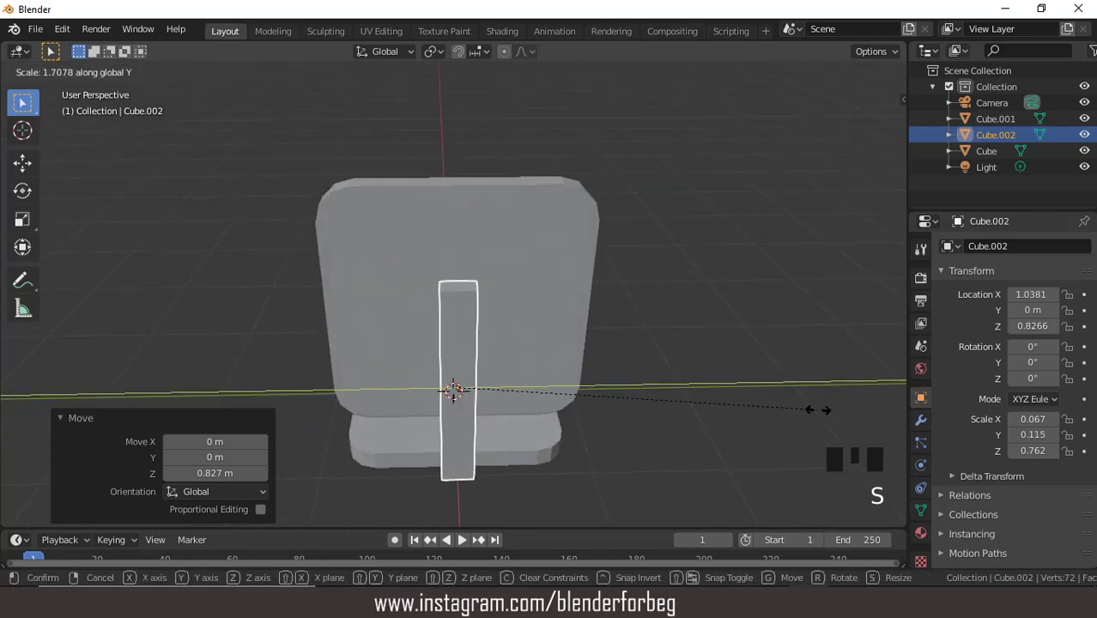
click(819, 408)
Extrude the support bar's bottom face about 0.07 m downward in Edit Mode.
middle_drag(819, 408, 731, 327)
key(Tab)
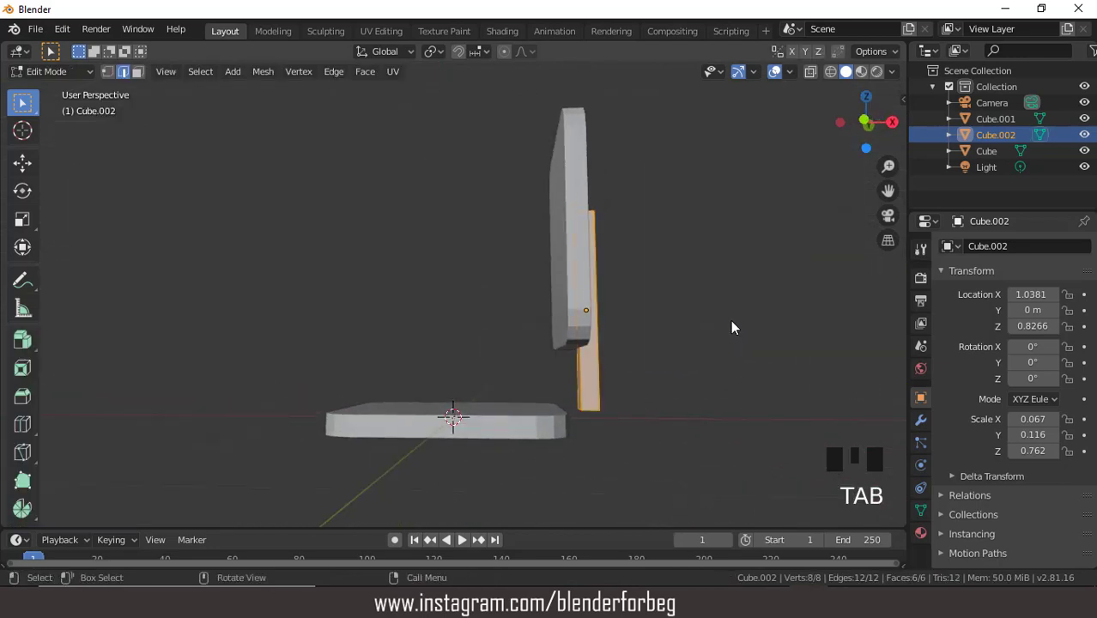
click(137, 71)
middle_drag(620, 327, 647, 428)
click(596, 385)
key(KP_1)
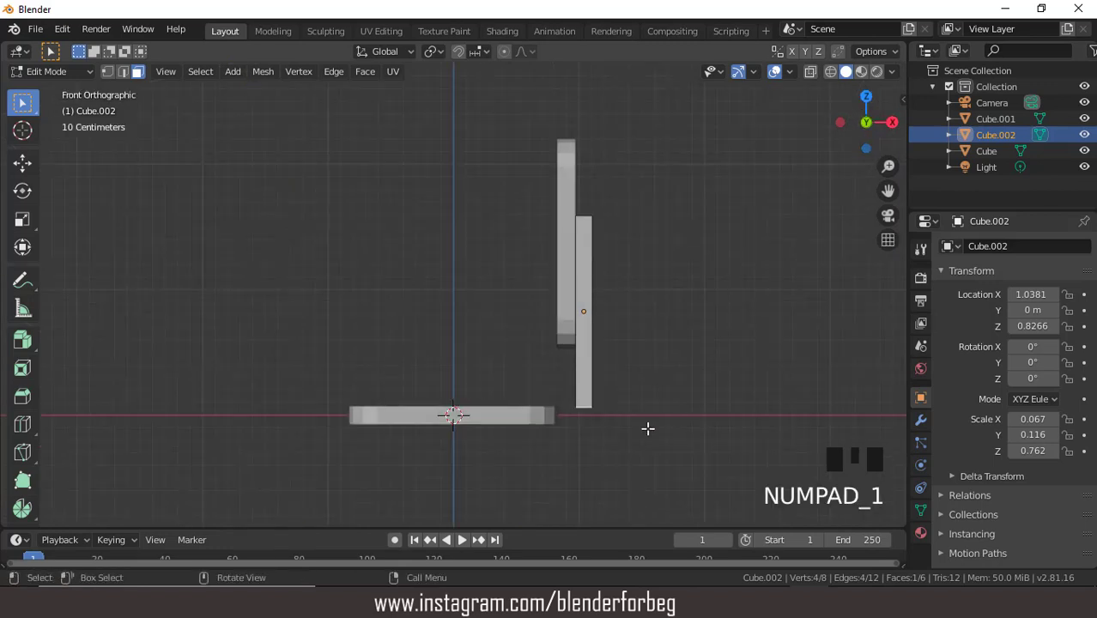
key(e)
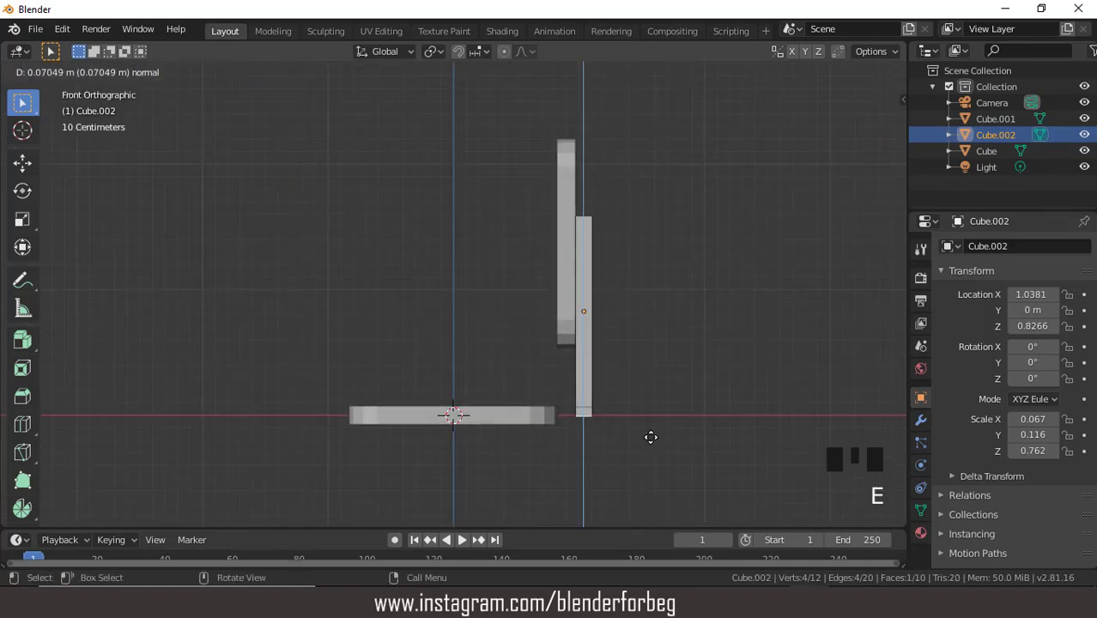
click(651, 439)
Extrude the seat-facing side of the bar's new lower section into the seat to form an L-shaped bracket, and return to Object Mode.
middle_drag(629, 399, 580, 400)
click(573, 406)
key(KP_1)
key(e)
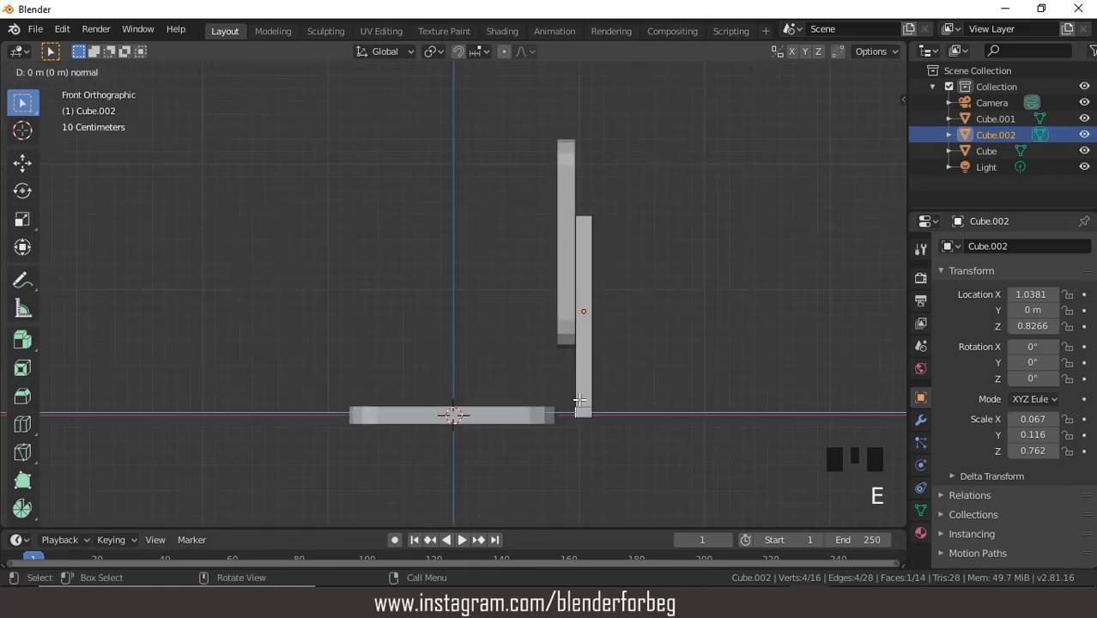
click(518, 404)
key(Tab)
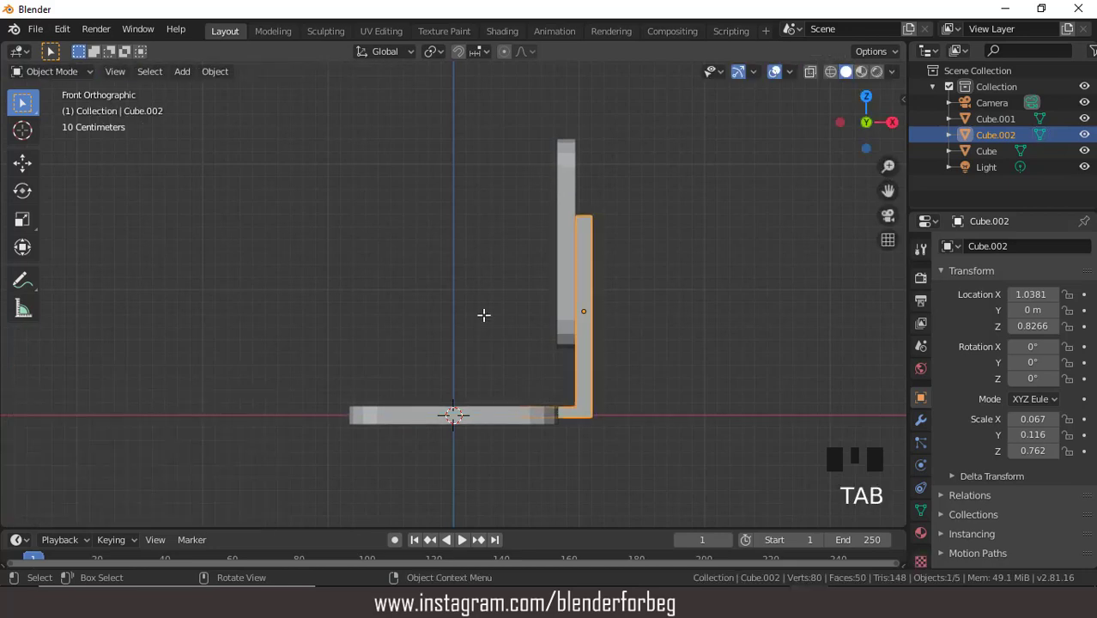
Lower the L-shaped bracket about 0.0513 m along Z, level with the underside of the seat.
key(g)
key(z)
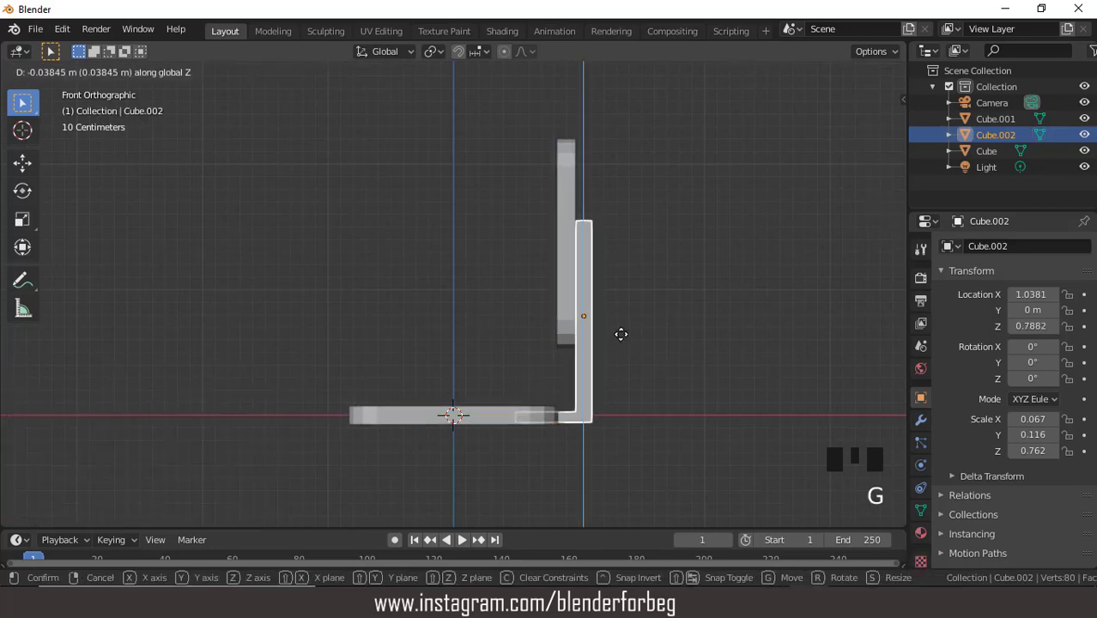
click(622, 335)
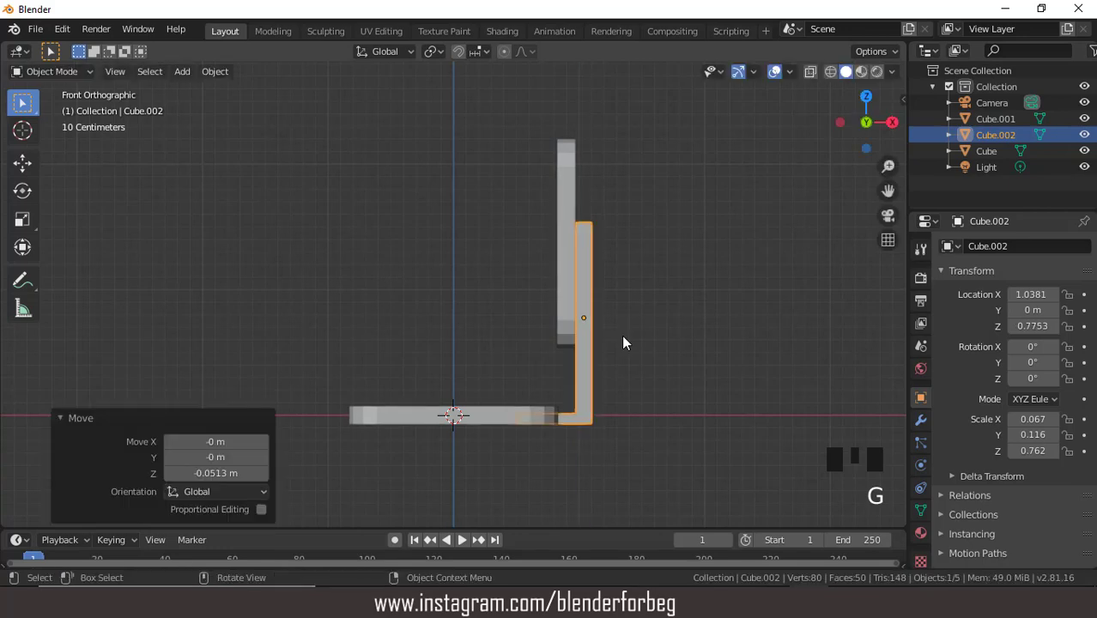
middle_drag(634, 323, 660, 306)
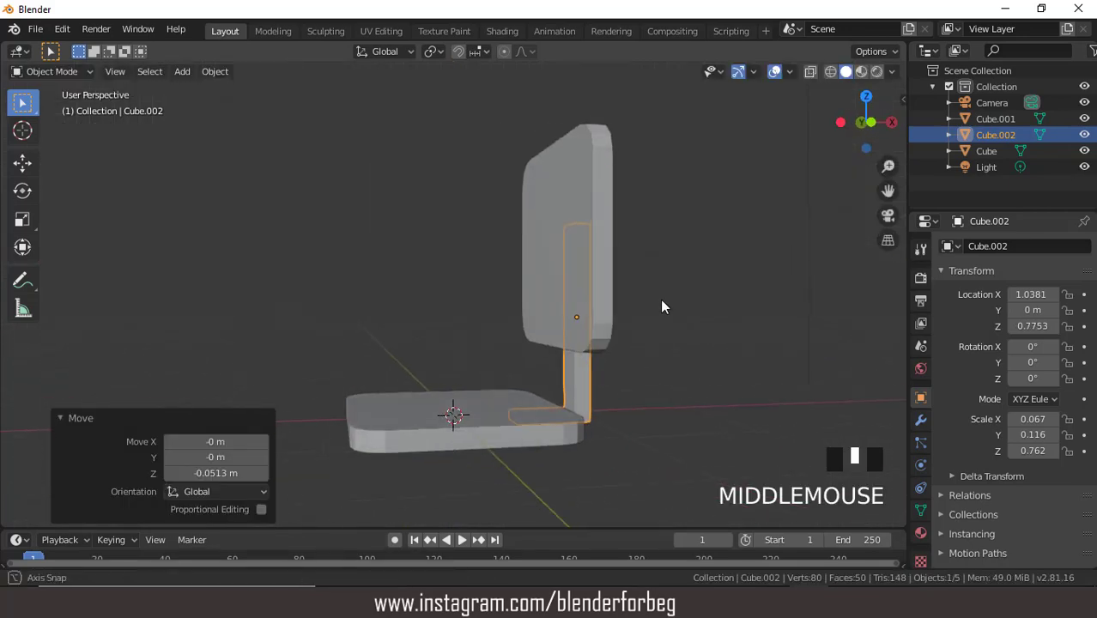
Add a mesh cylinder with 8 vertices.
key(KP_1)
key(ctrl+KP_2)
key(ctrl+KP_2)
key(ctrl+KP_2)
key(ctrl+KP_2)
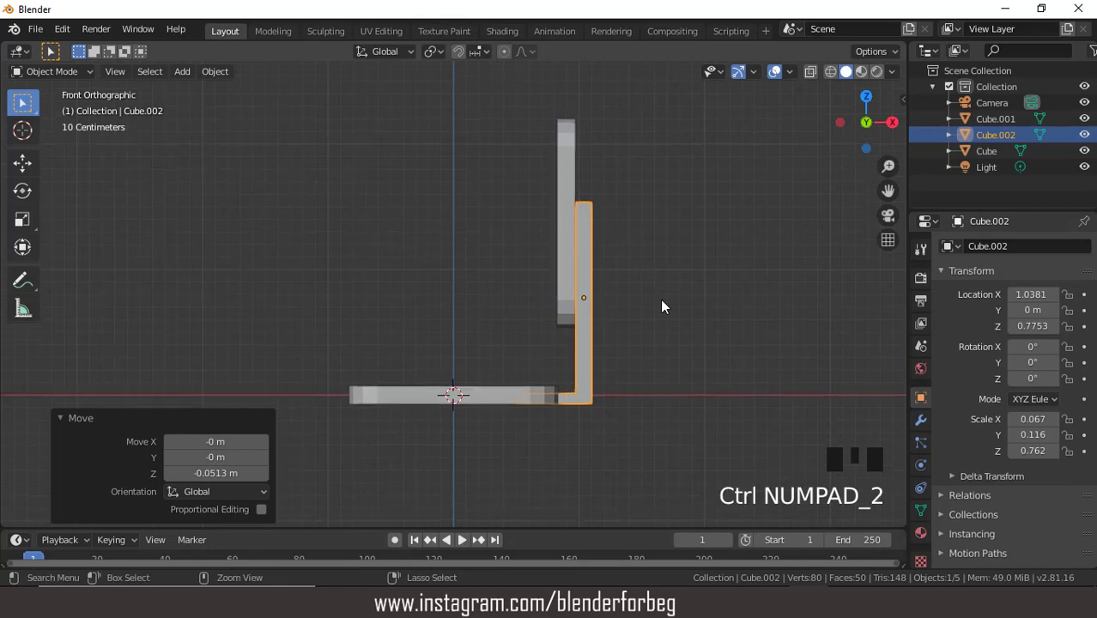
click(181, 73)
mouse_move(202, 90)
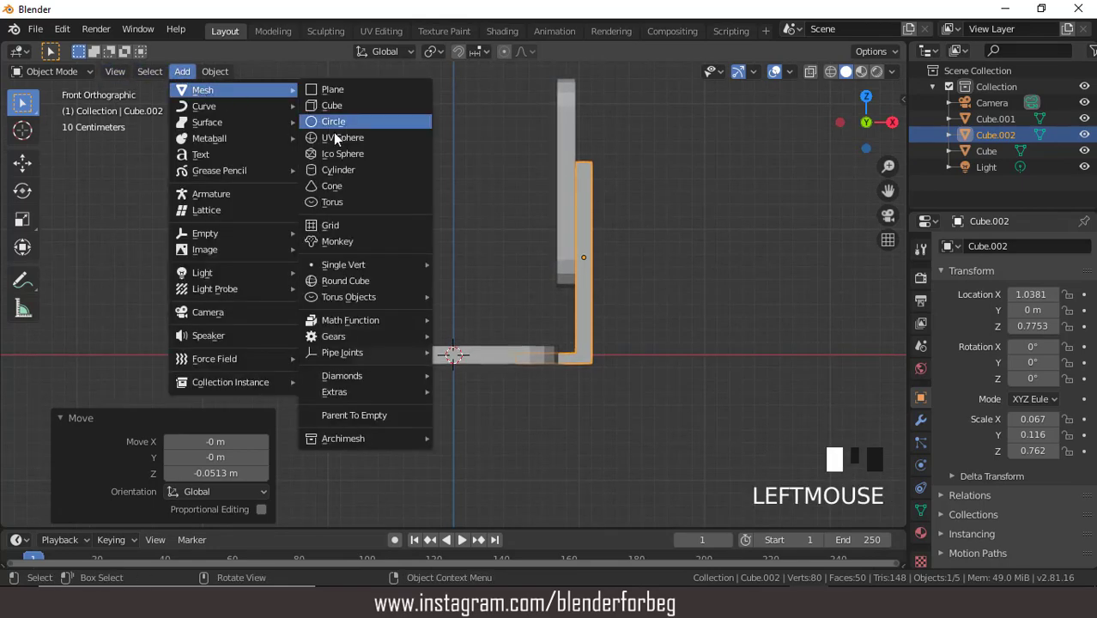
click(354, 170)
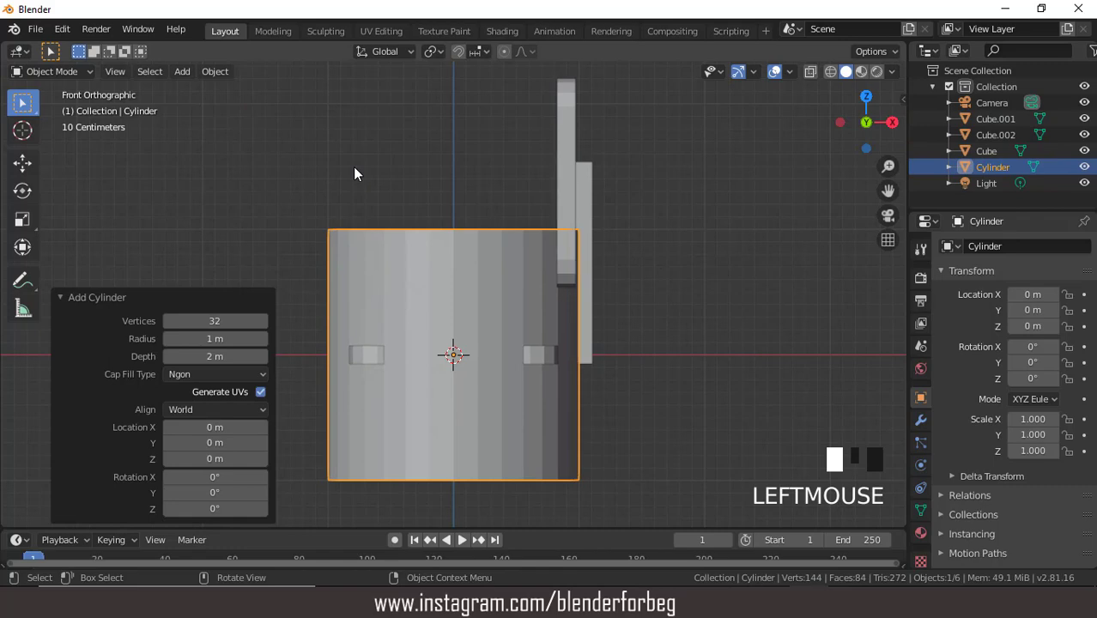
click(225, 321)
text(8)
key(Return)
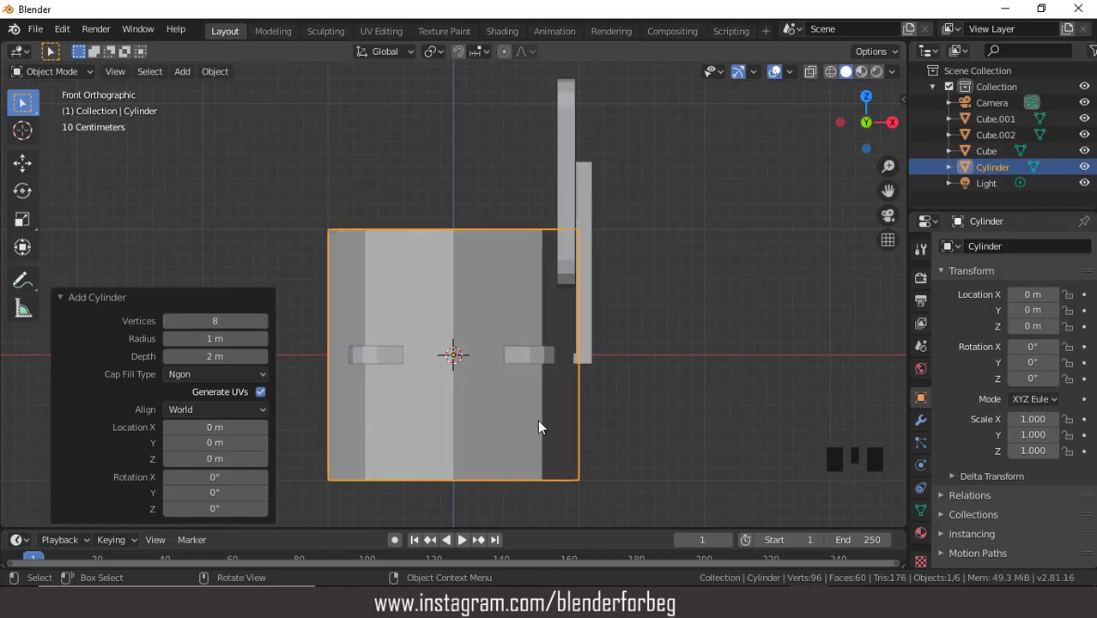
Scale the cylinder uniformly to about 0.065 and move it about 0.224 m down along Z, below the seat.
key(s)
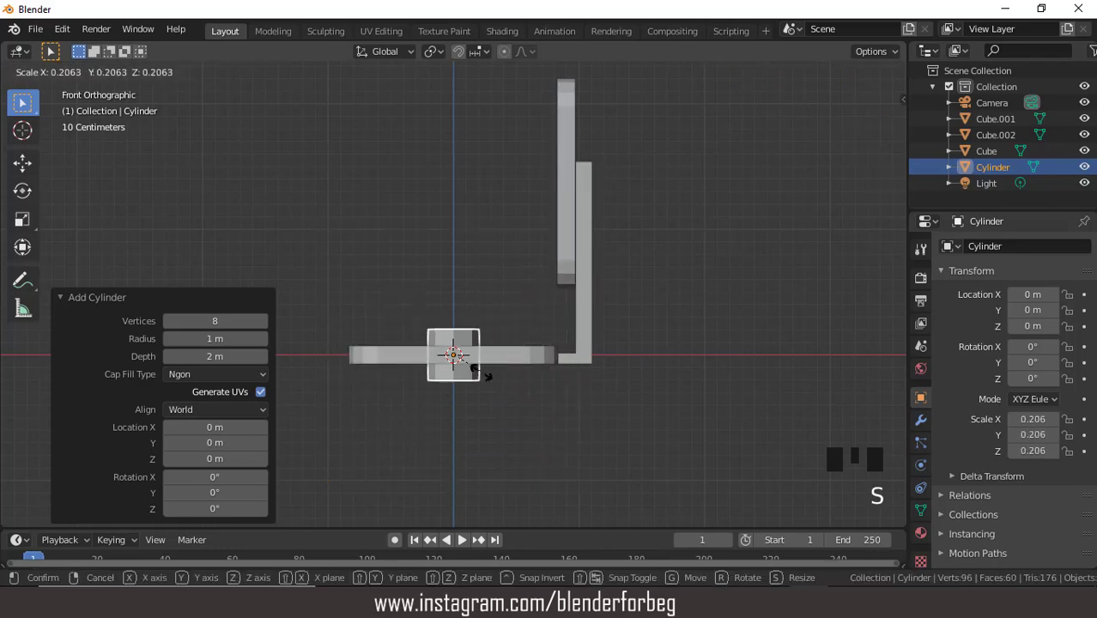
click(469, 366)
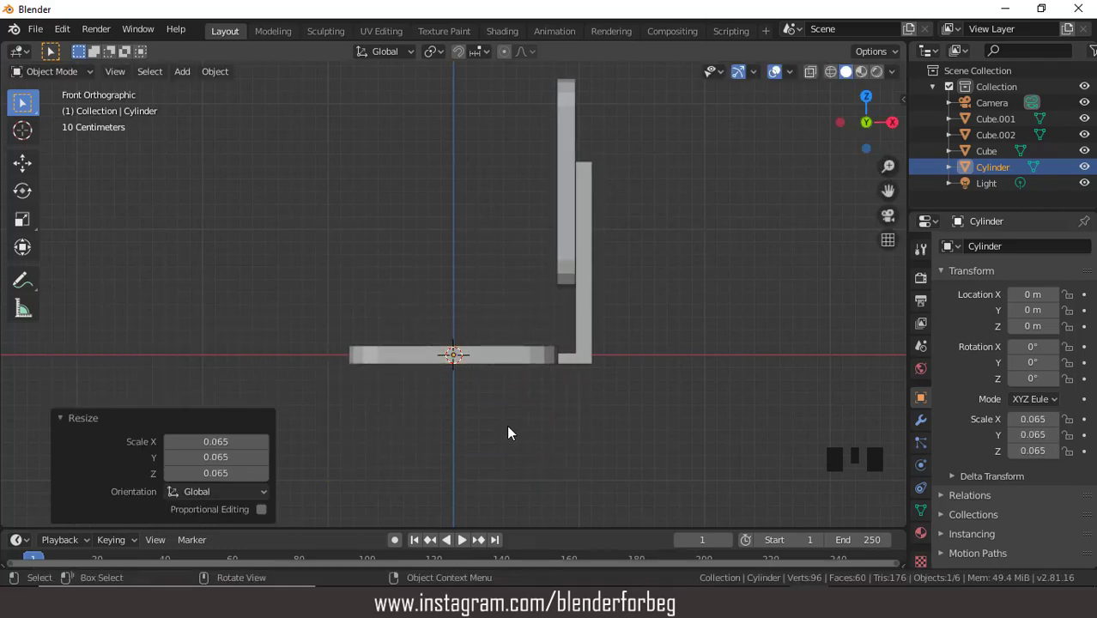
key(g)
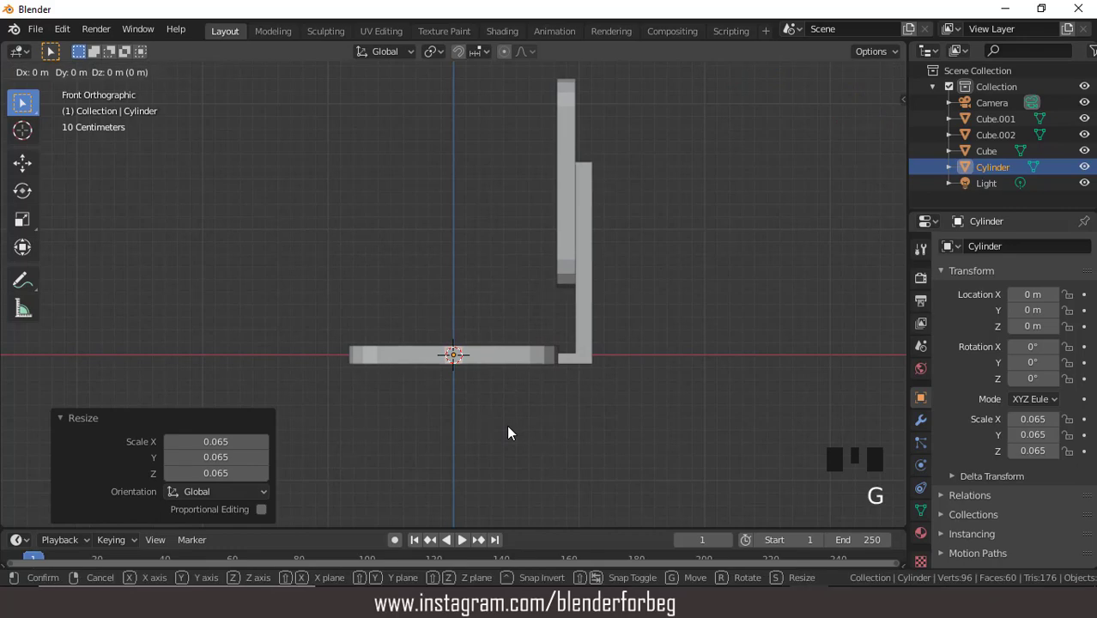
key(z)
click(520, 466)
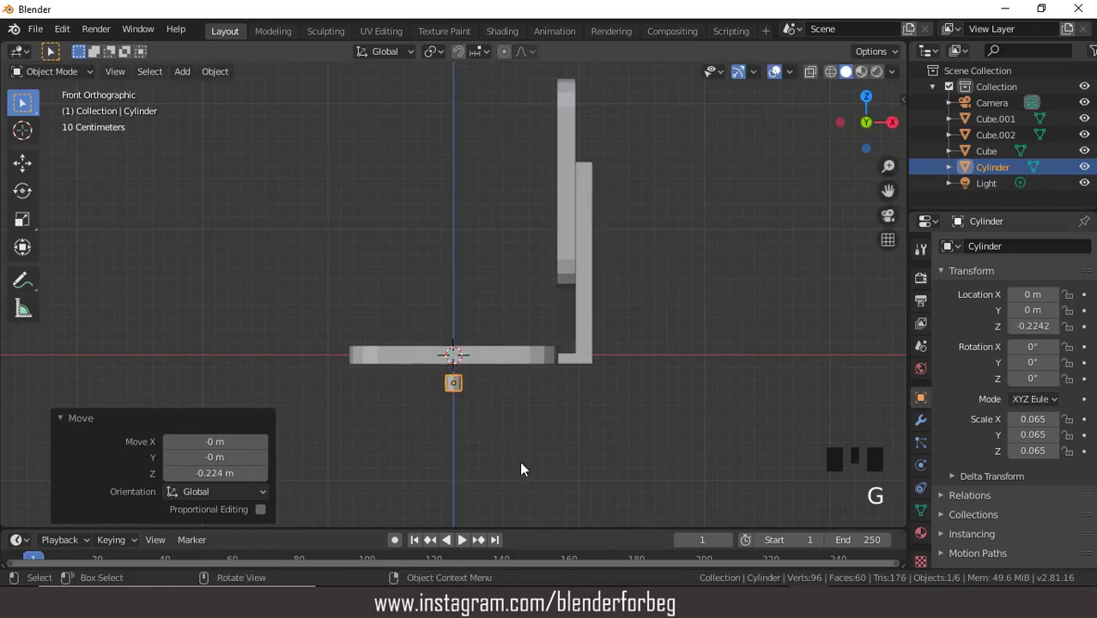
Enlarge the cylinder uniformly to a scale of about 0.083 and stretch it along Z to about 0.171.
key(s)
click(583, 486)
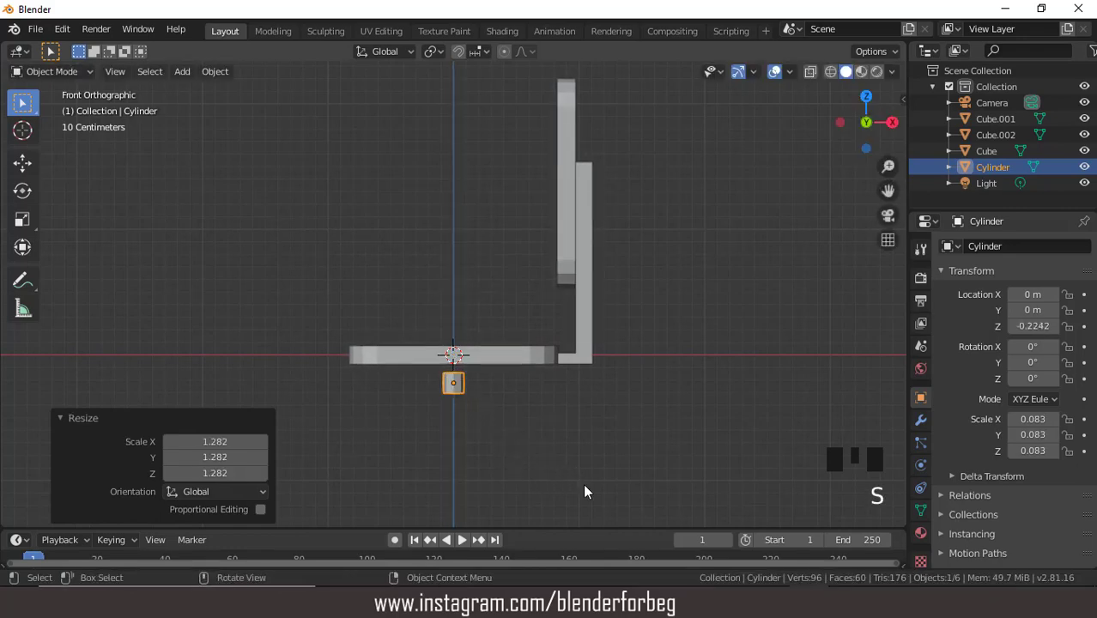
key(s)
key(z)
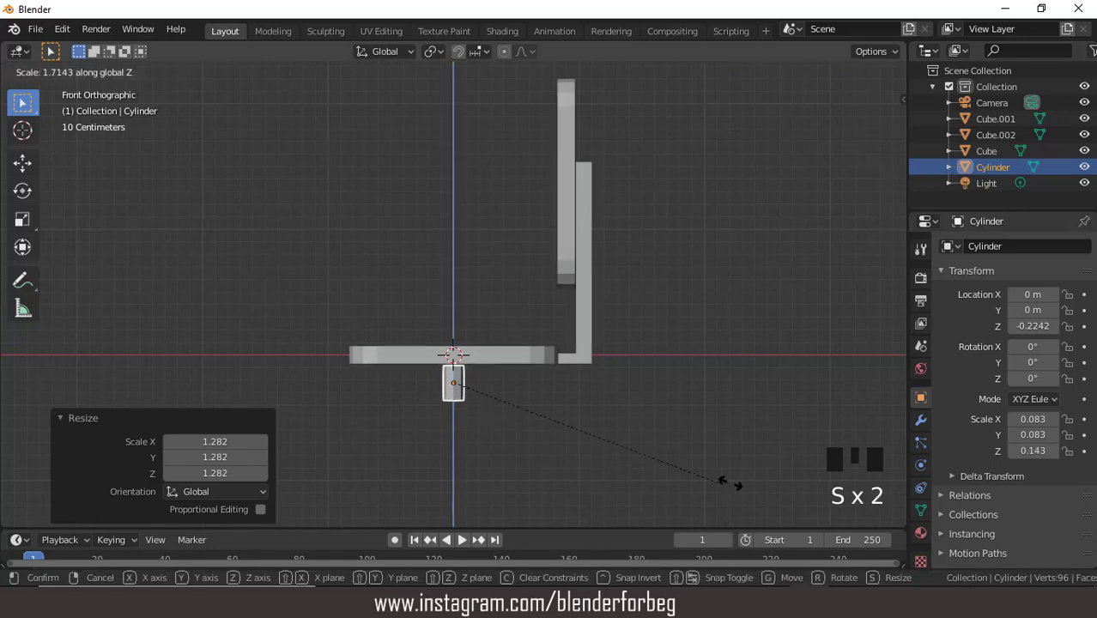
click(777, 478)
Inset the cylinder's bottom face by about 0.179 m and extrude it about 0.436 m downward as a narrower shaft.
middle_drag(581, 446, 535, 352)
key(Tab)
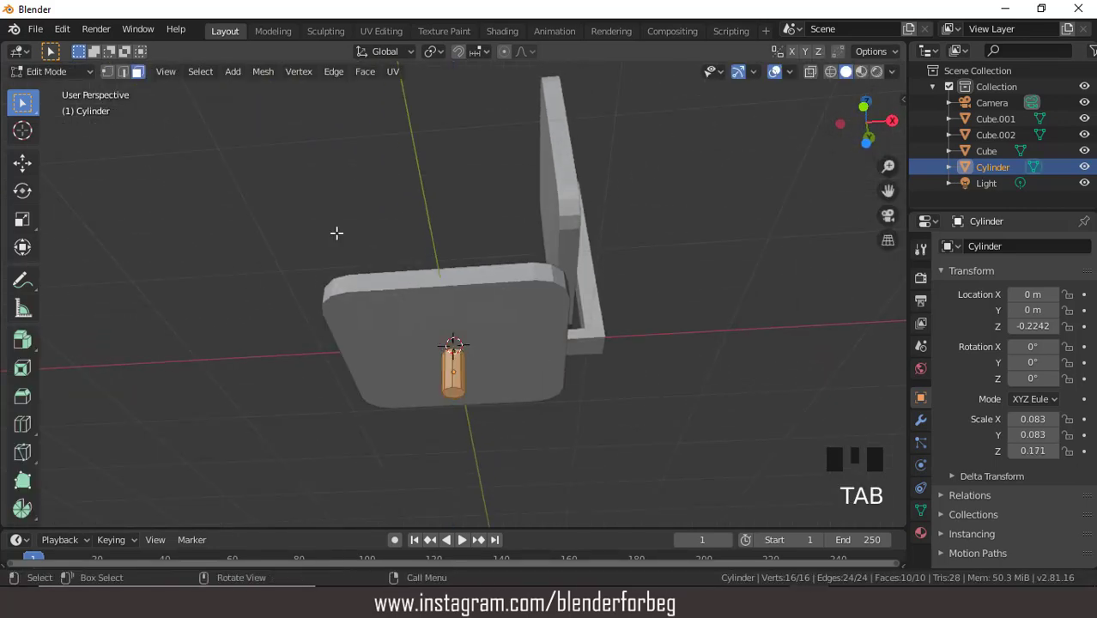
click(455, 391)
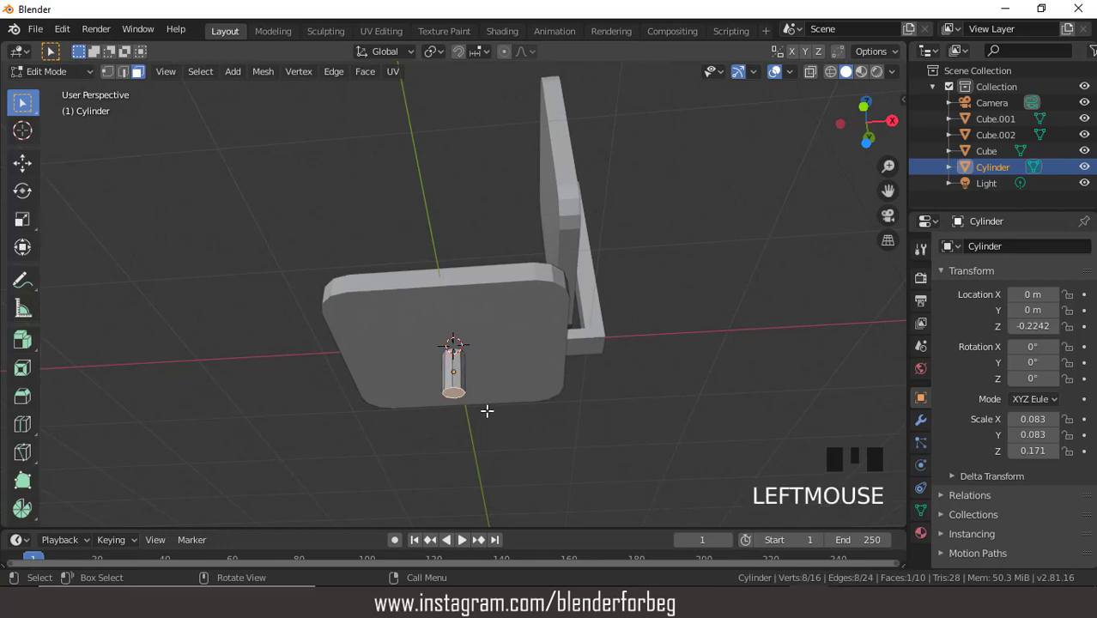
middle_drag(499, 416, 511, 455)
key(i)
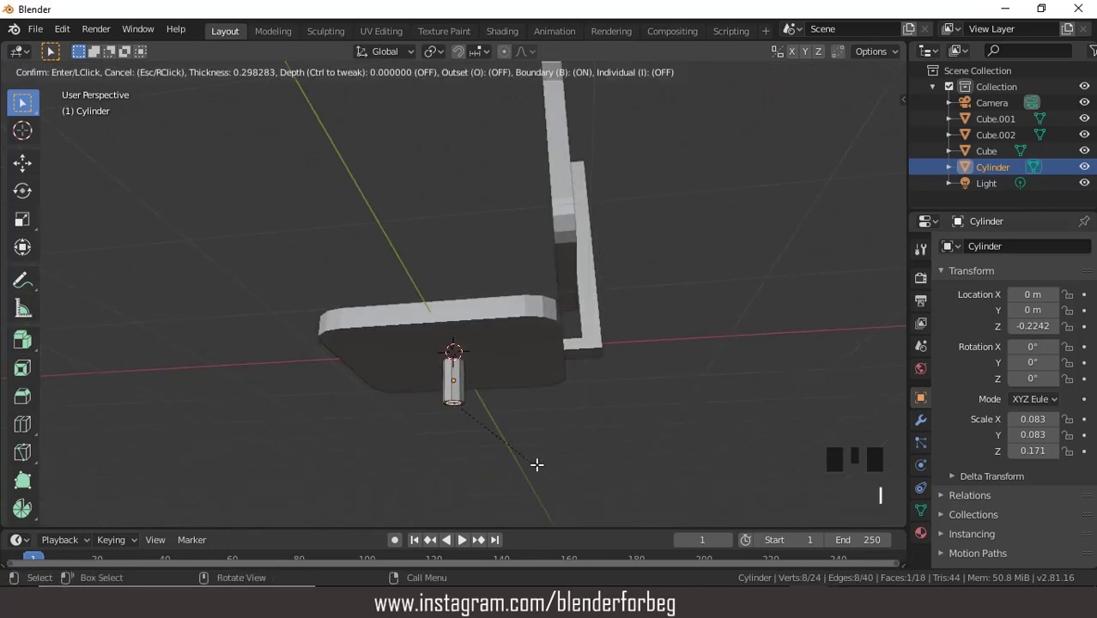
click(539, 466)
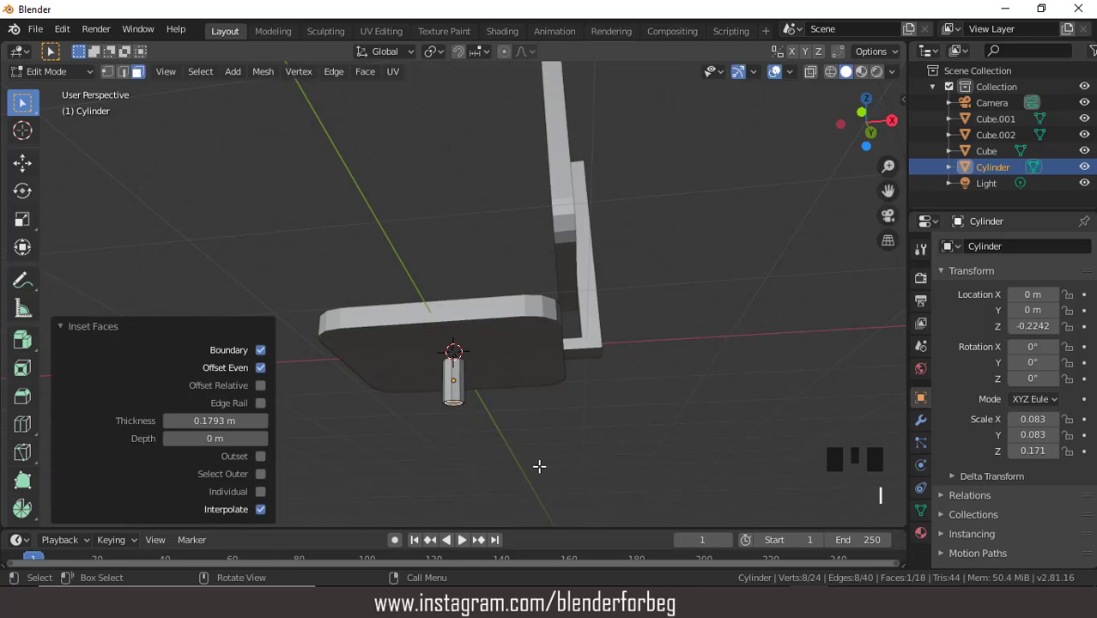
key(KP_1)
key(e)
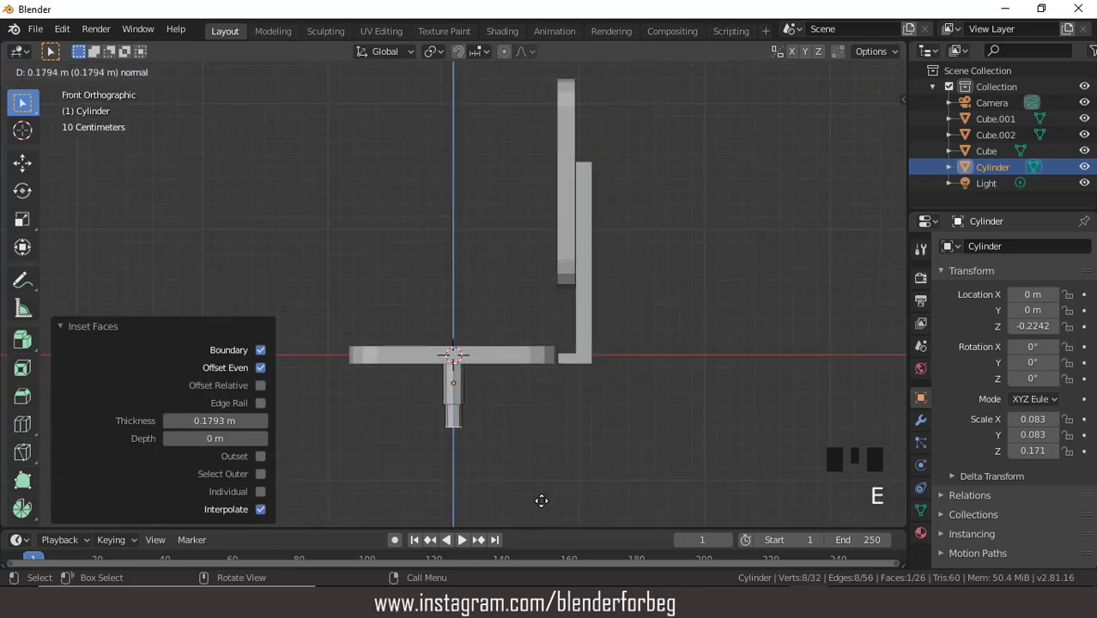
click(552, 521)
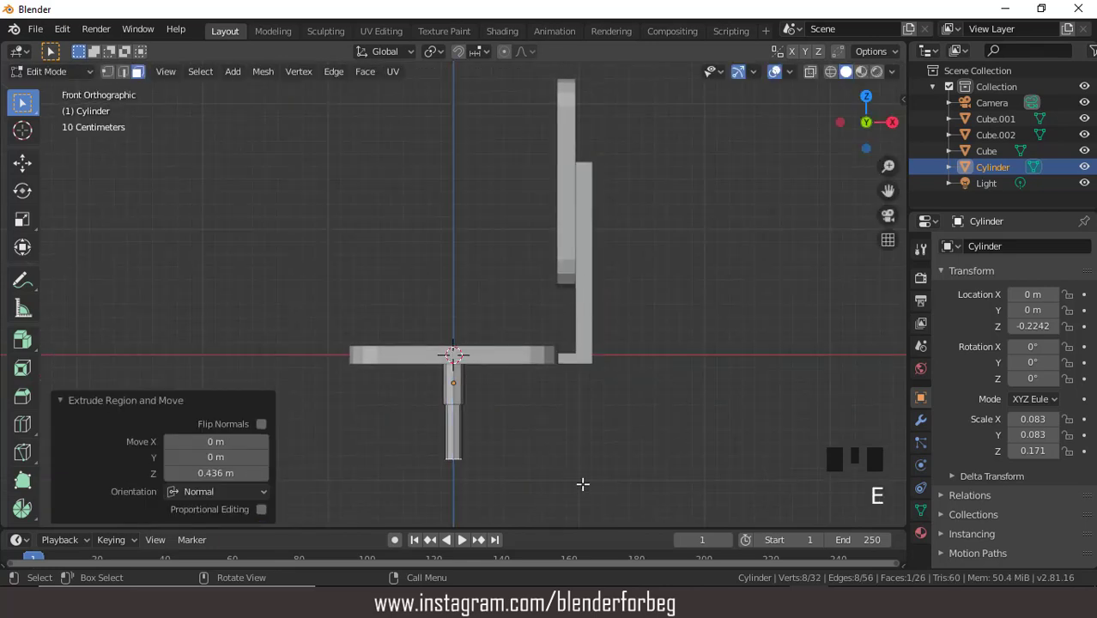
Extrude the shaft's end face in place, scale it by about 1.221, and extrude it about 0.282 m downward.
key(e)
right_click(594, 485)
key(s)
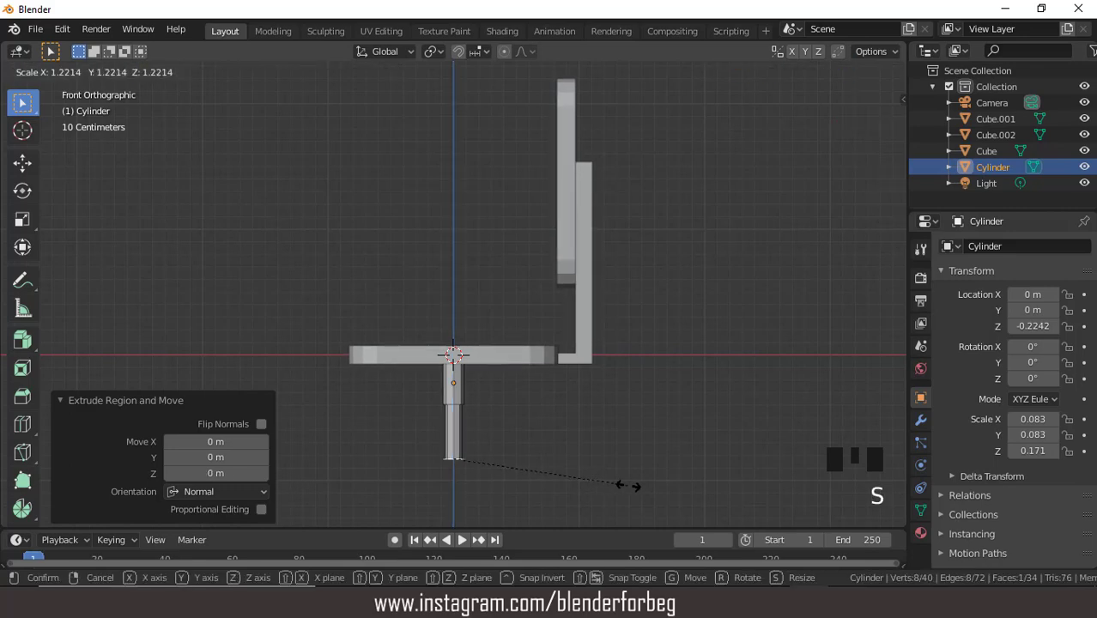
click(631, 485)
key(e)
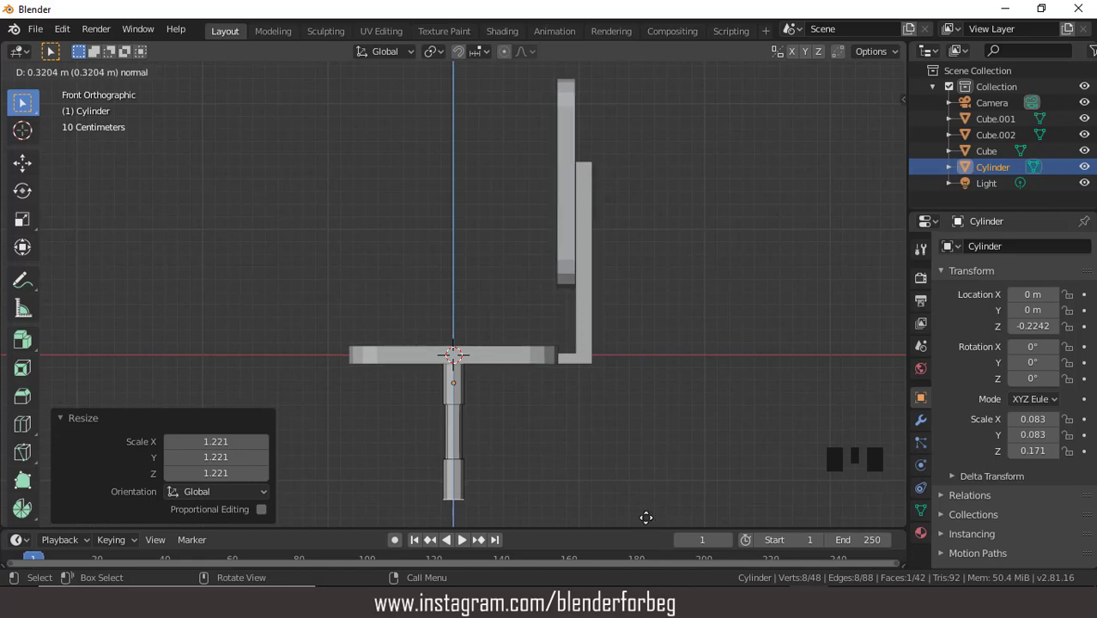
click(647, 520)
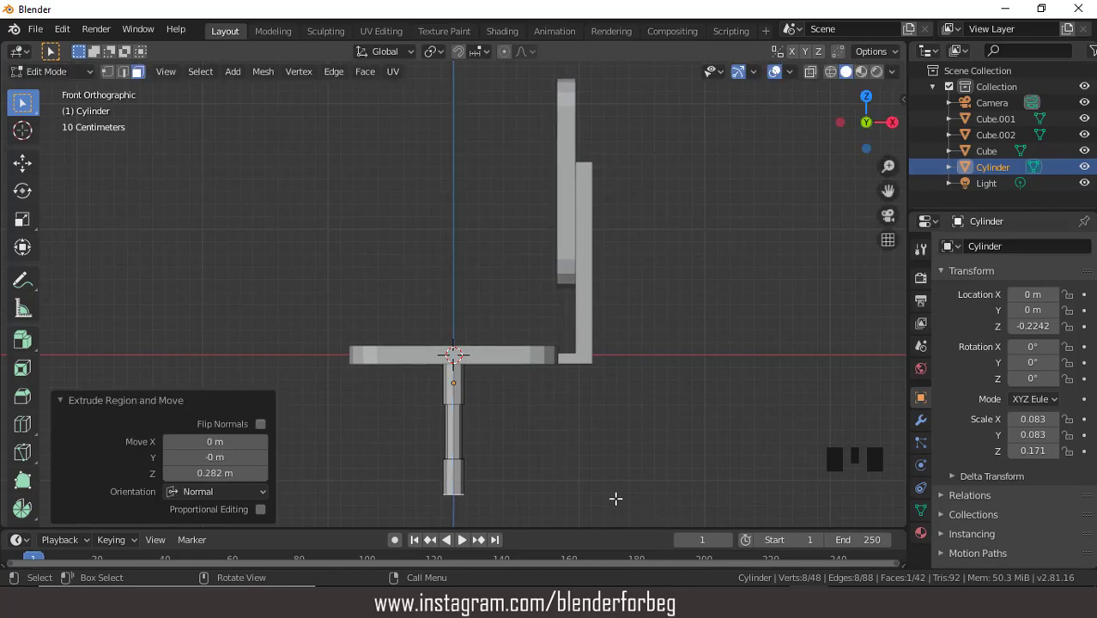
Extrude the column's bottom face in place, scale it by about 1.787, and extrude it about 0.147 m downward as a wider hub.
key(ctrl+KP_2)
key(ctrl+KP_2)
key(ctrl+KP_2)
key(ctrl+KP_2)
key(ctrl+KP_2)
key(ctrl+KP_2)
key(ctrl+KP_2)
key(ctrl+KP_2)
key(ctrl+KP_2)
key(ctrl+KP_2)
key(ctrl+KP_2)
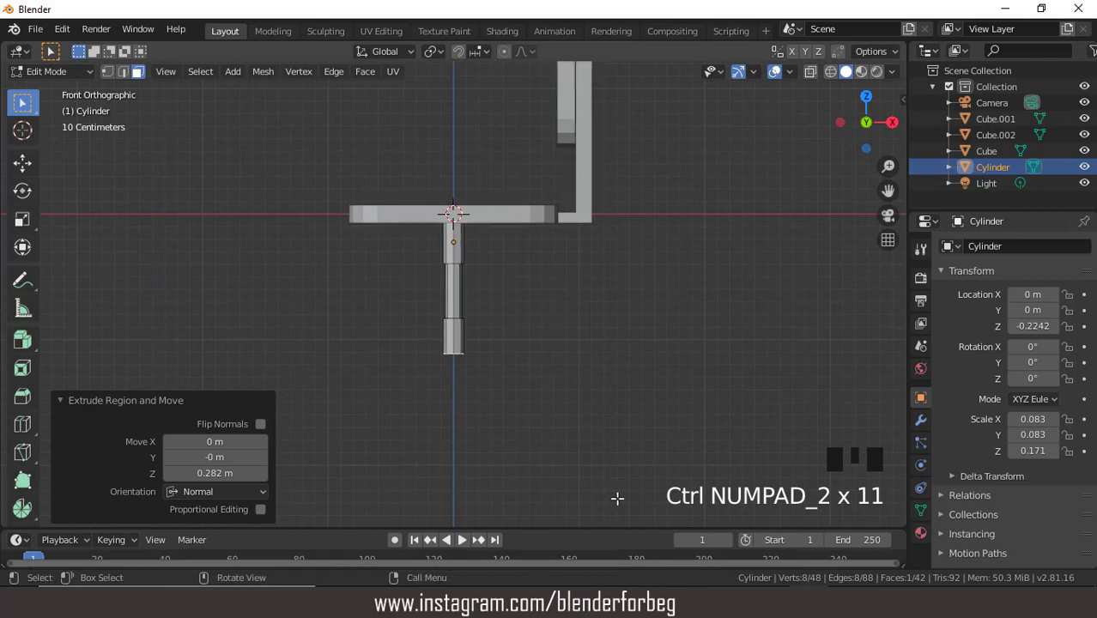
key(e)
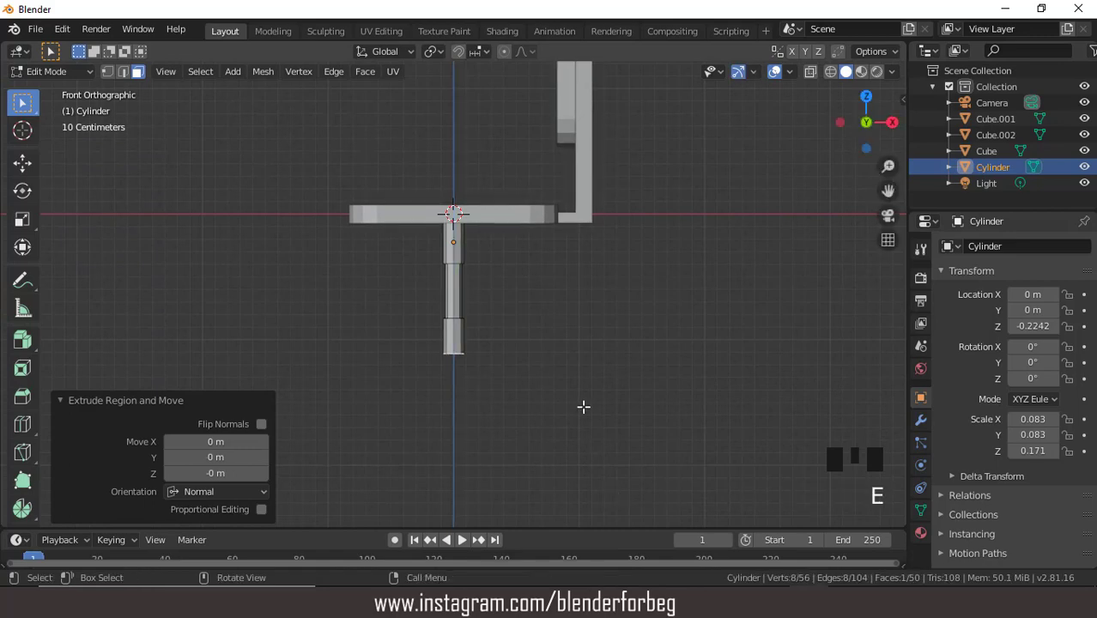
key(s)
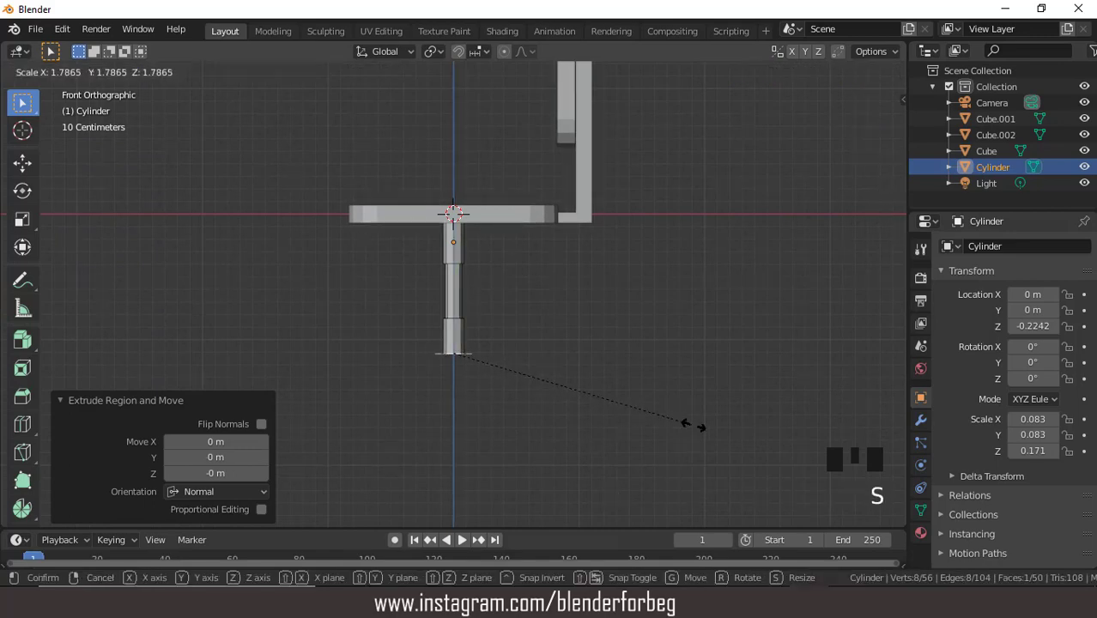
click(685, 422)
key(e)
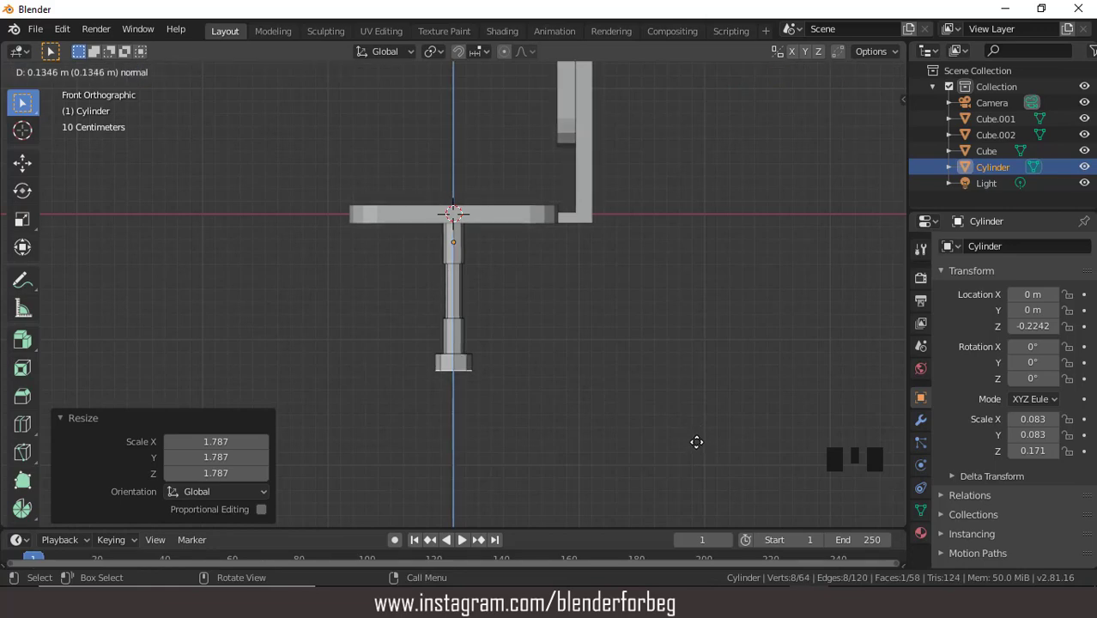
click(697, 442)
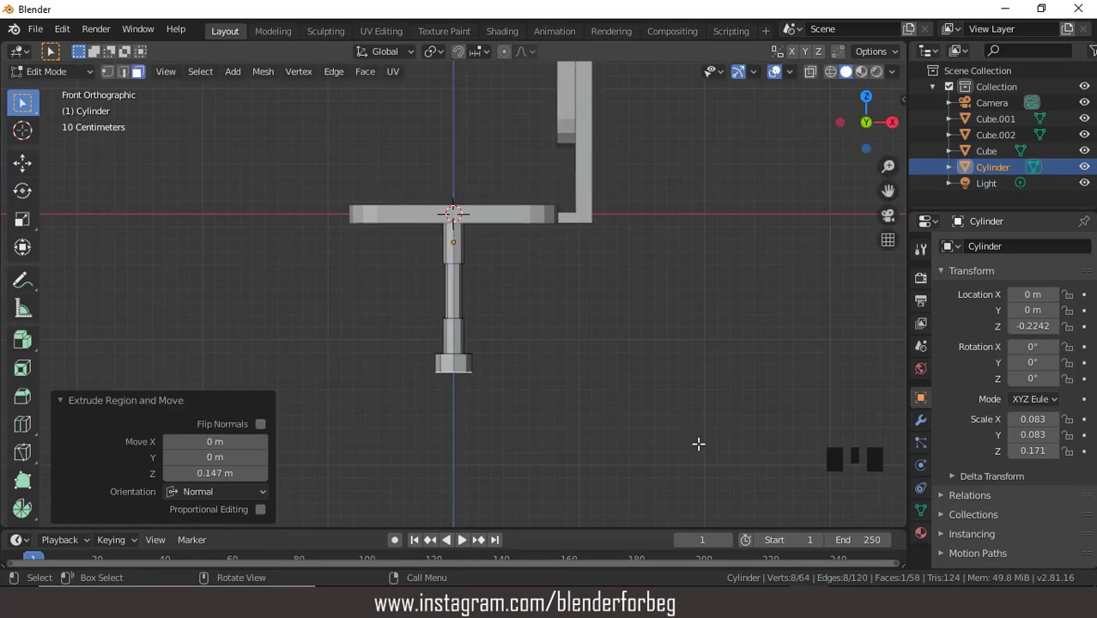
Select the ring of side faces around the base hub and deselect every other one with Checker Deselect.
click(463, 357)
double_click(453, 356)
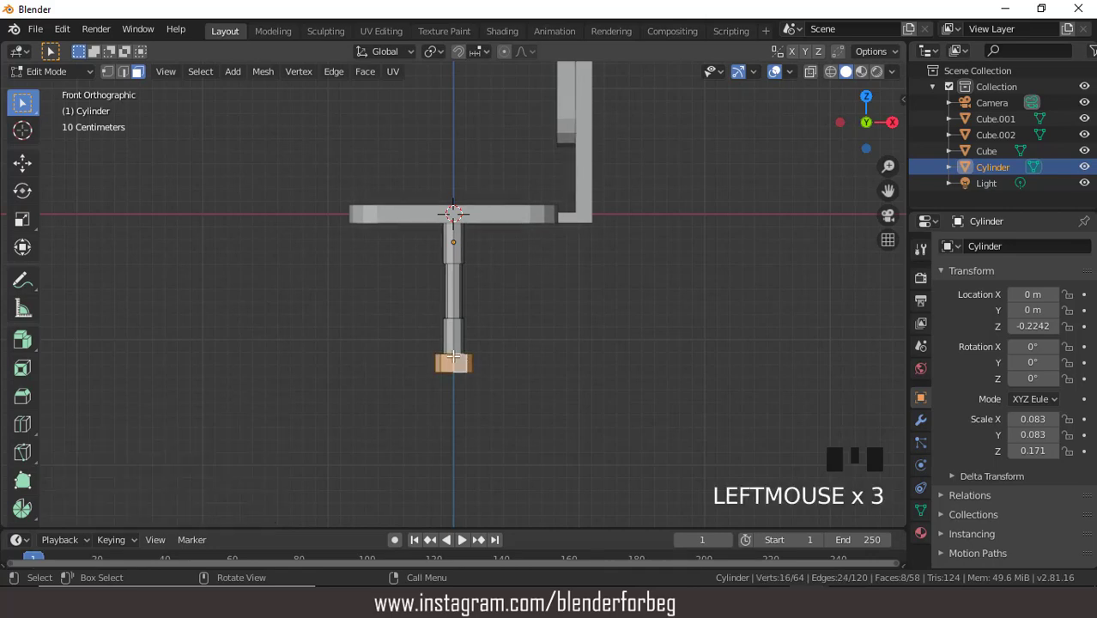
click(200, 71)
click(246, 201)
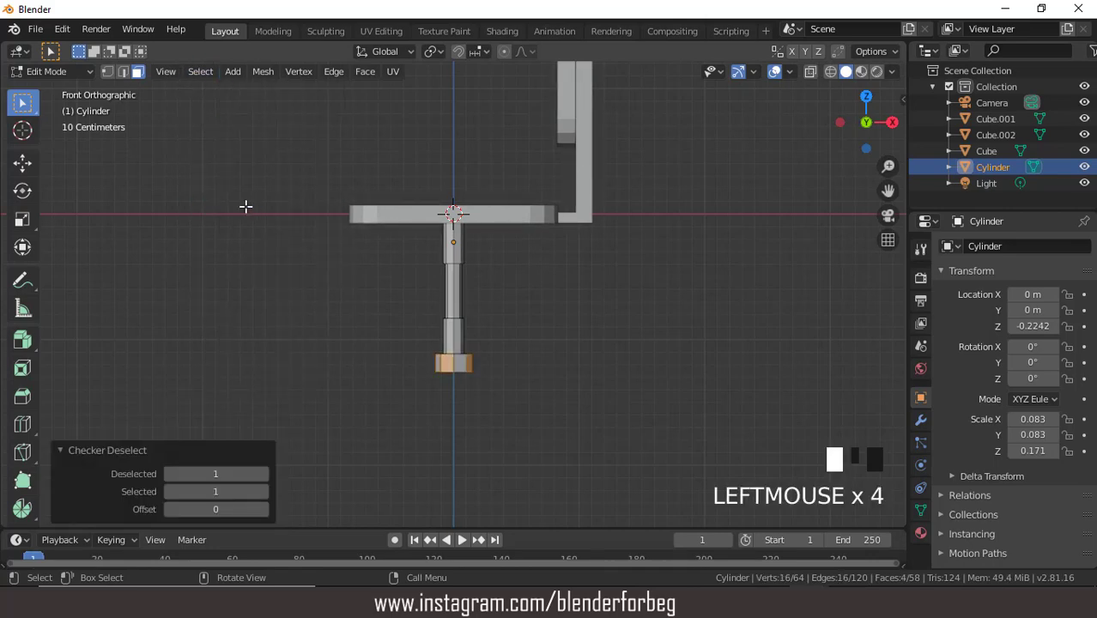
Extrude the four selected hub faces individually with an offset of about -10.1 m to form the chair's legs.
click(22, 340)
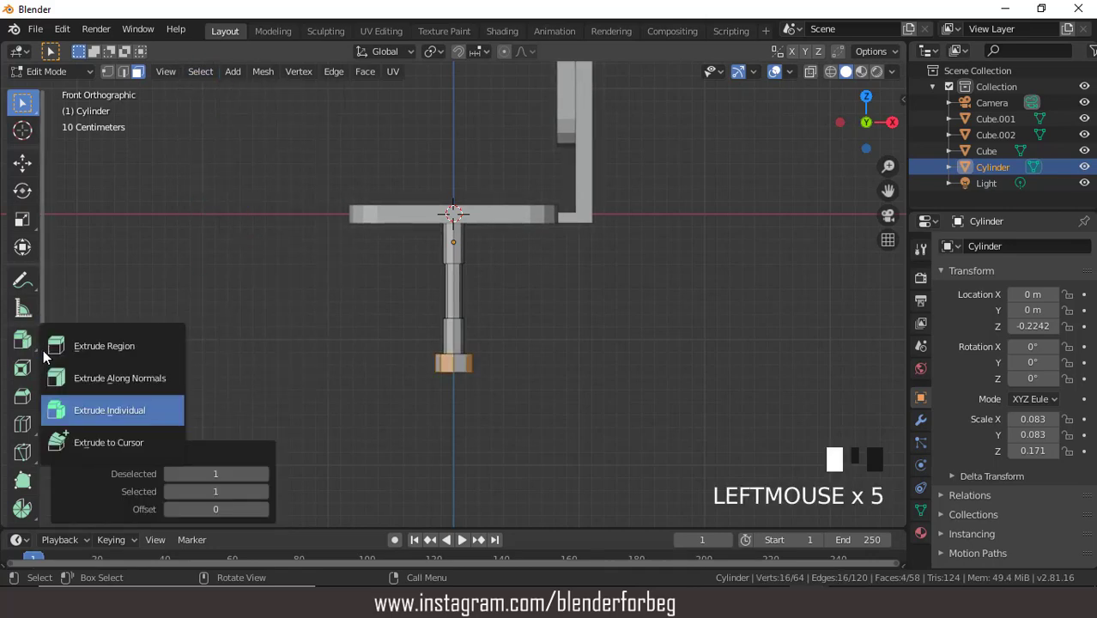
click(112, 411)
middle_drag(509, 414, 581, 419)
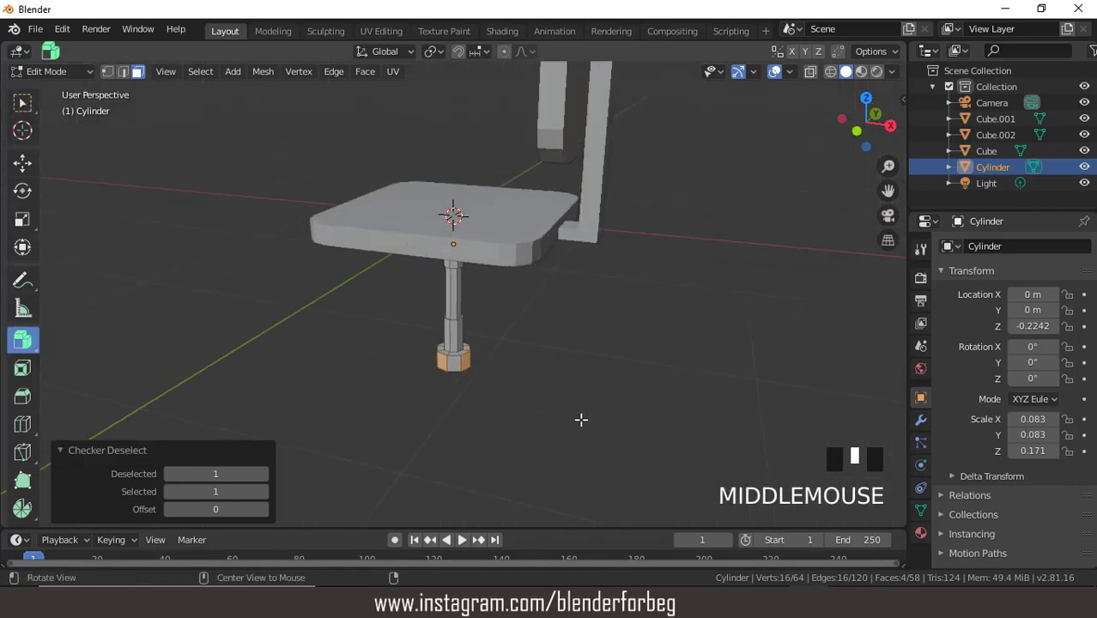
drag(577, 407, 369, 124)
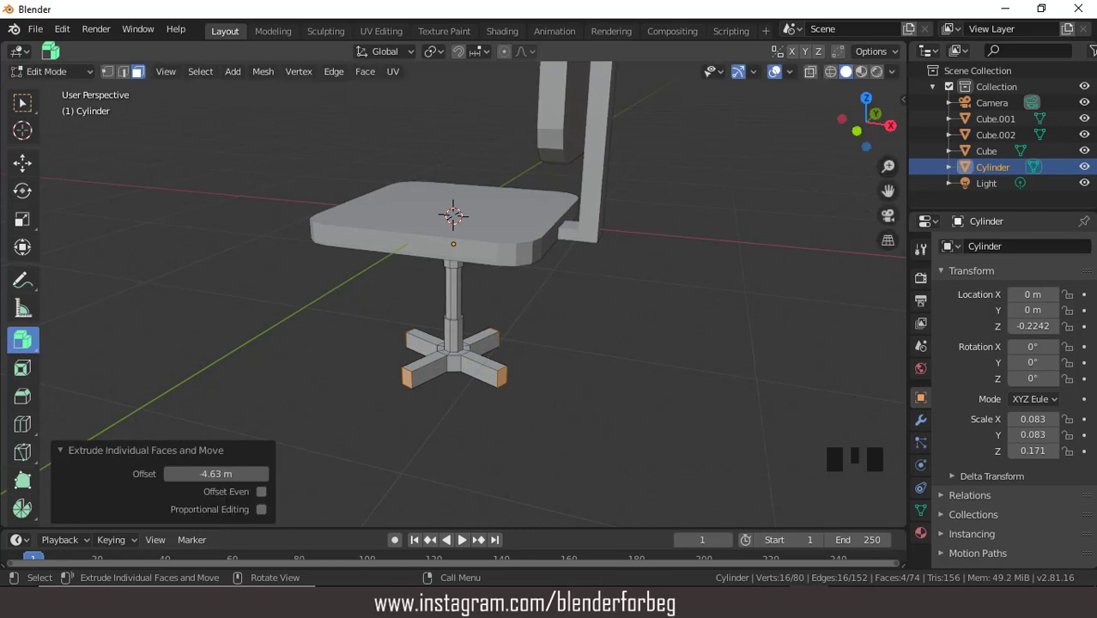
drag(215, 474, 220, 473)
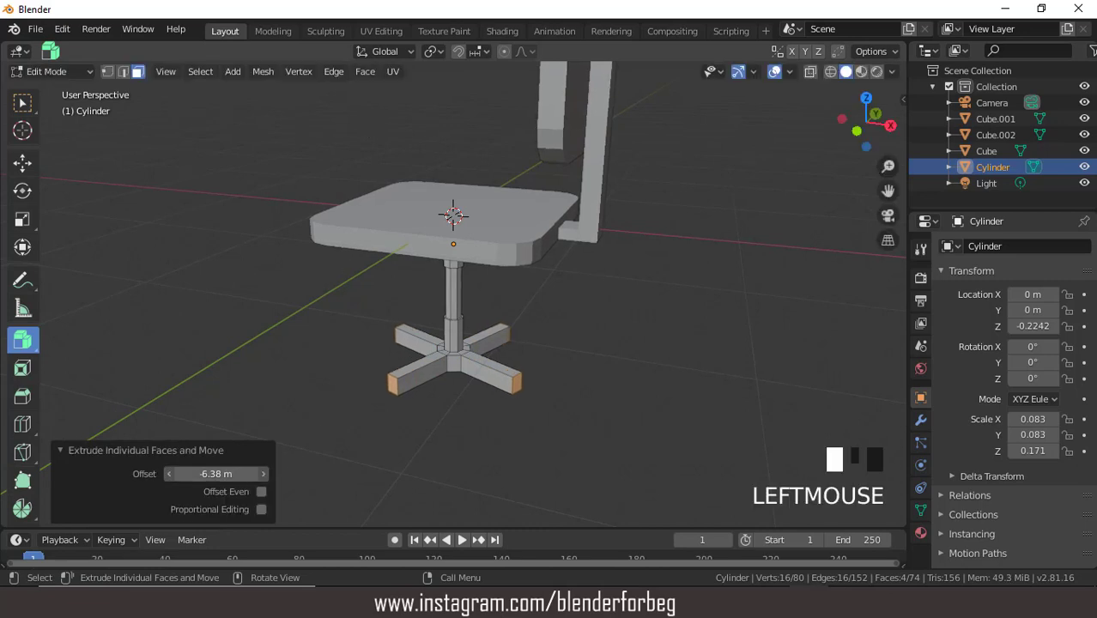
drag(217, 474, 197, 474)
middle_drag(315, 300, 509, 301)
drag(263, 473, 253, 473)
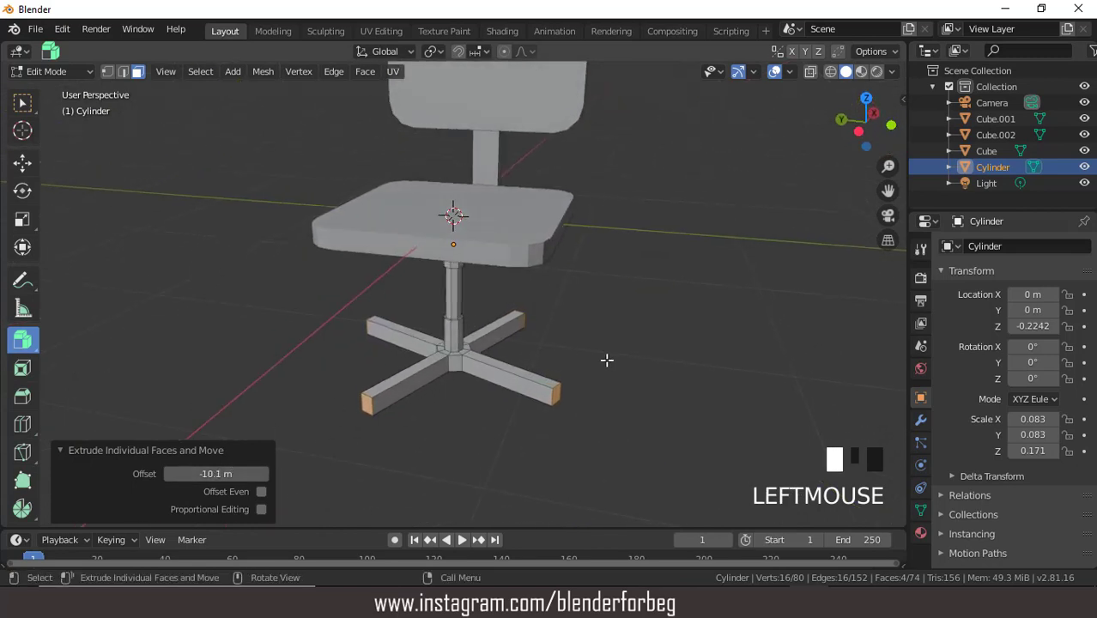
middle_drag(607, 359, 676, 337)
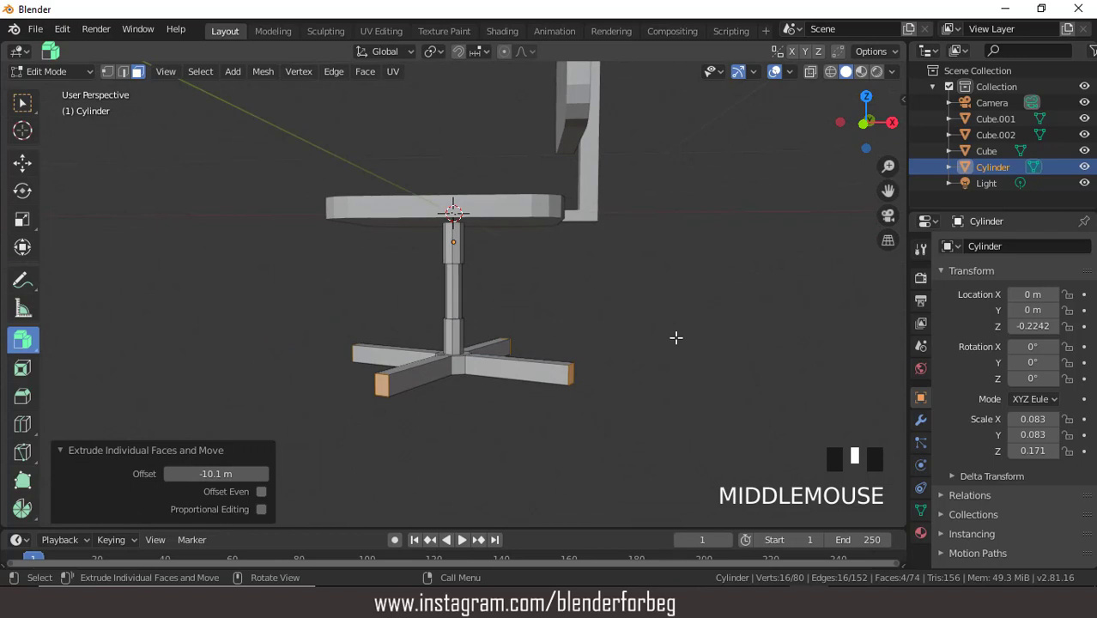
Move the four leg end faces about 0.256 m down along Z so the legs slope, and return to Object Mode.
key(KP_1)
key(g)
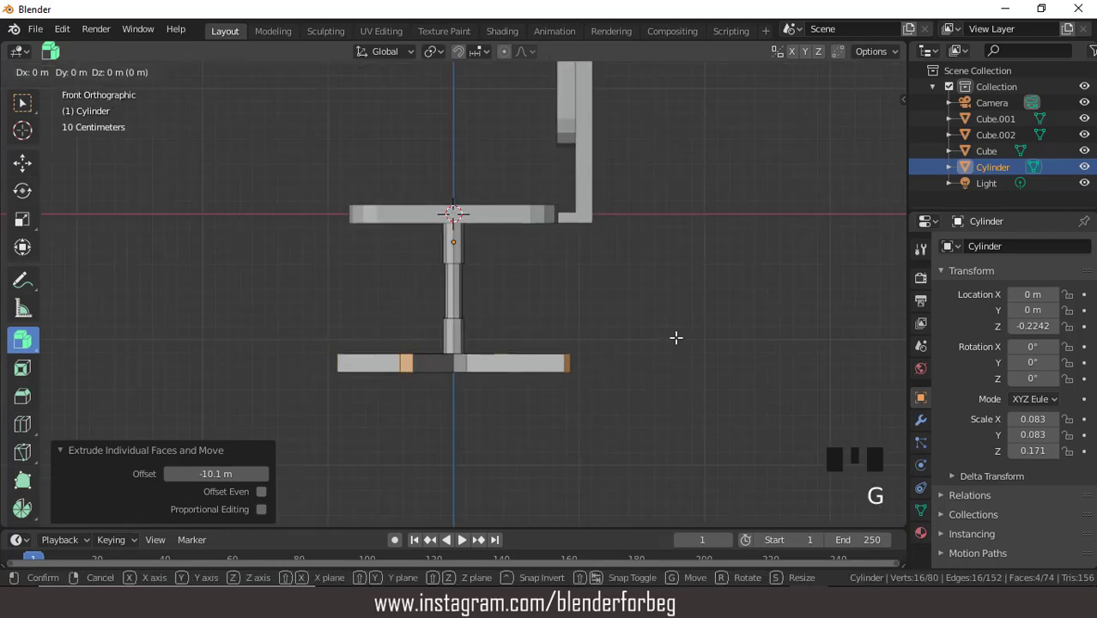
key(z)
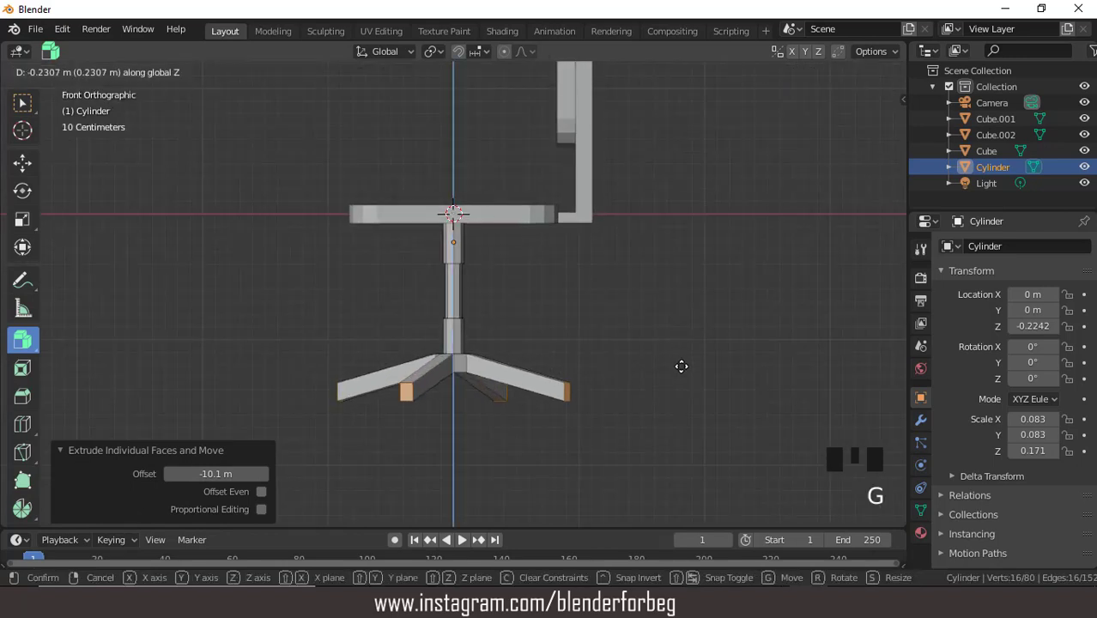
click(681, 366)
middle_drag(625, 315, 642, 283)
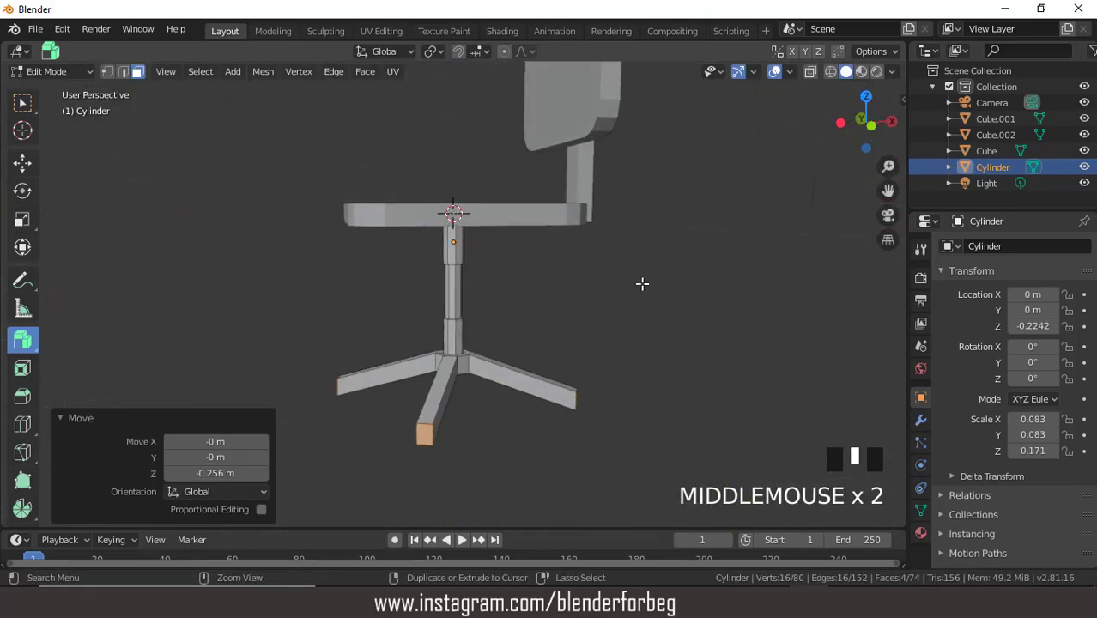
key(ctrl+KP_8)
key(ctrl+KP_8)
key(ctrl+KP_8)
key(ctrl+KP_8)
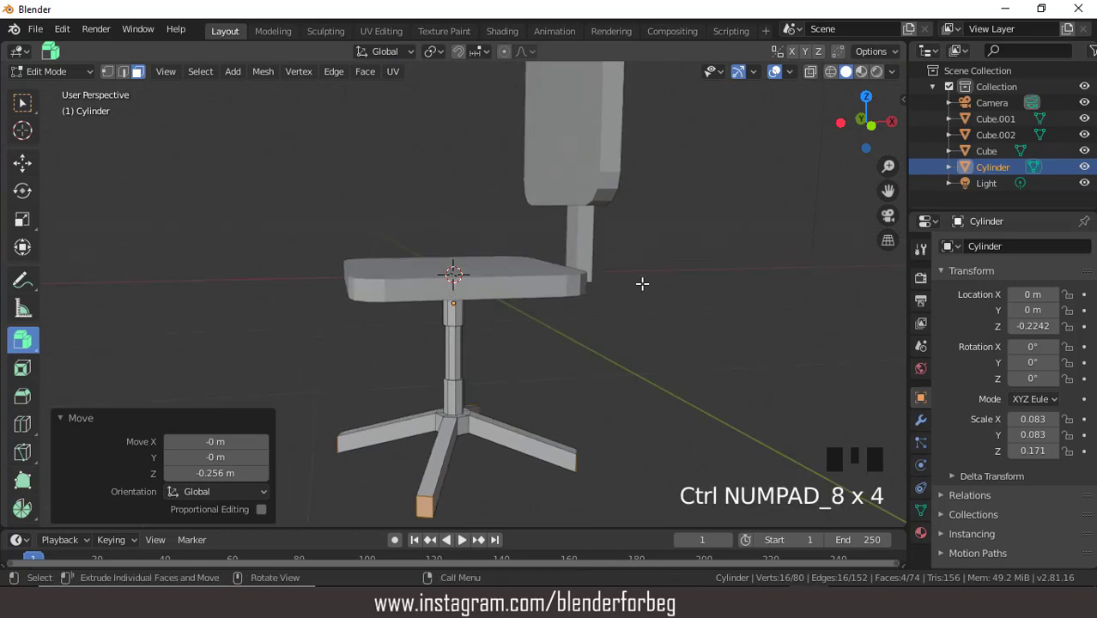
key(Tab)
Join the L-shaped backrest bracket with the column and leg base into one object.
scroll(637, 287, down, 3)
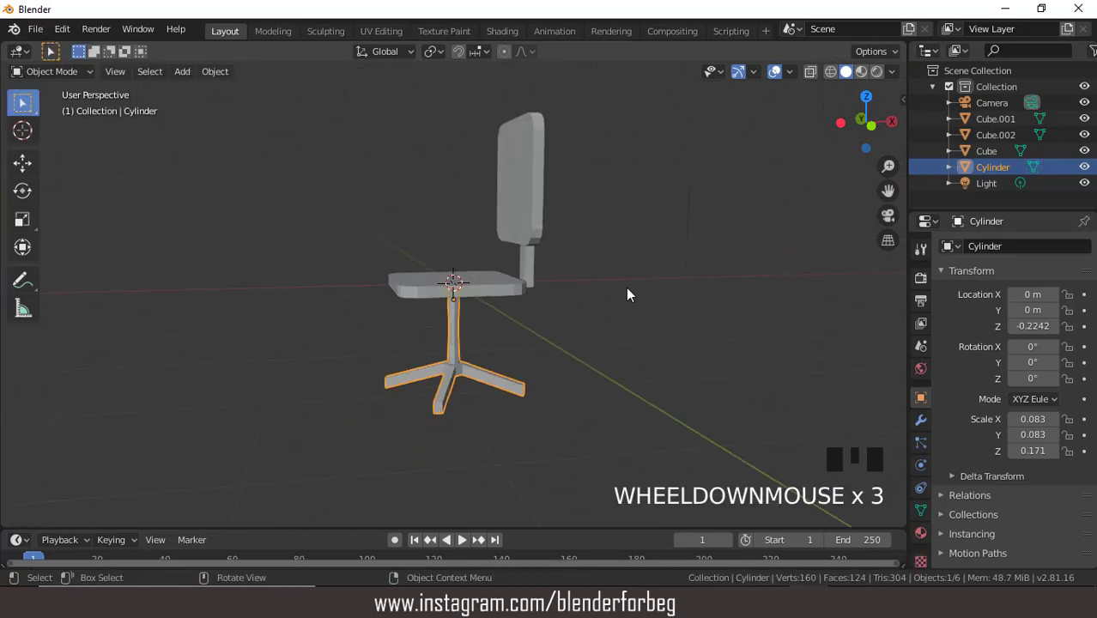
middle_drag(627, 289, 593, 274)
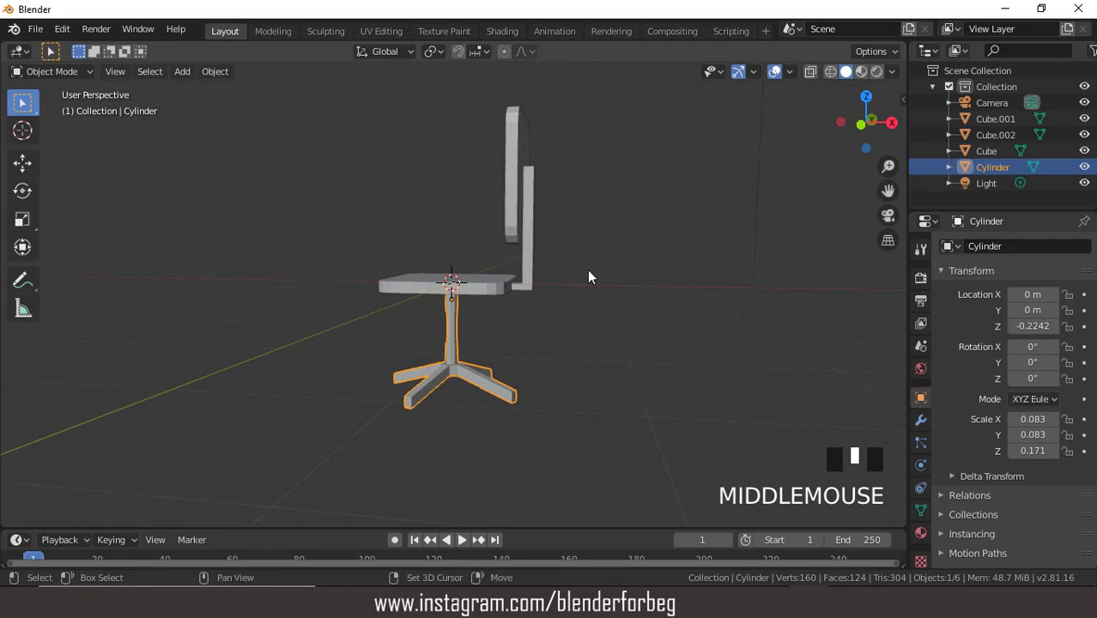
shift+click(527, 245)
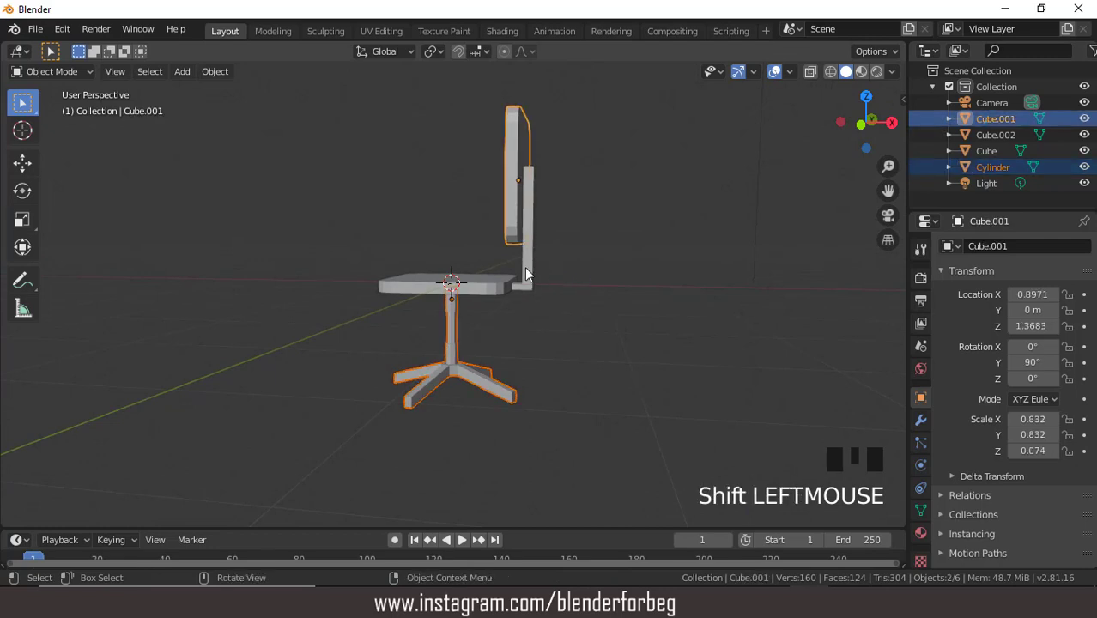
click(526, 273)
shift+click(461, 361)
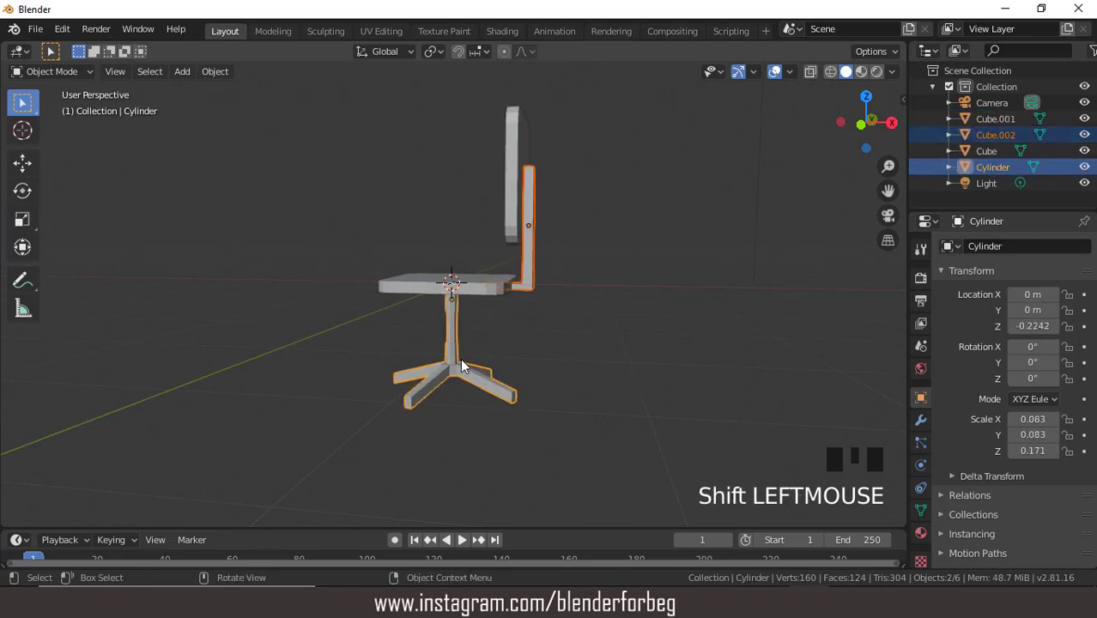
key(ctrl+j)
Join the seat and the backrest into one object.
middle_drag(460, 357, 501, 273)
click(493, 284)
shift+click(538, 210)
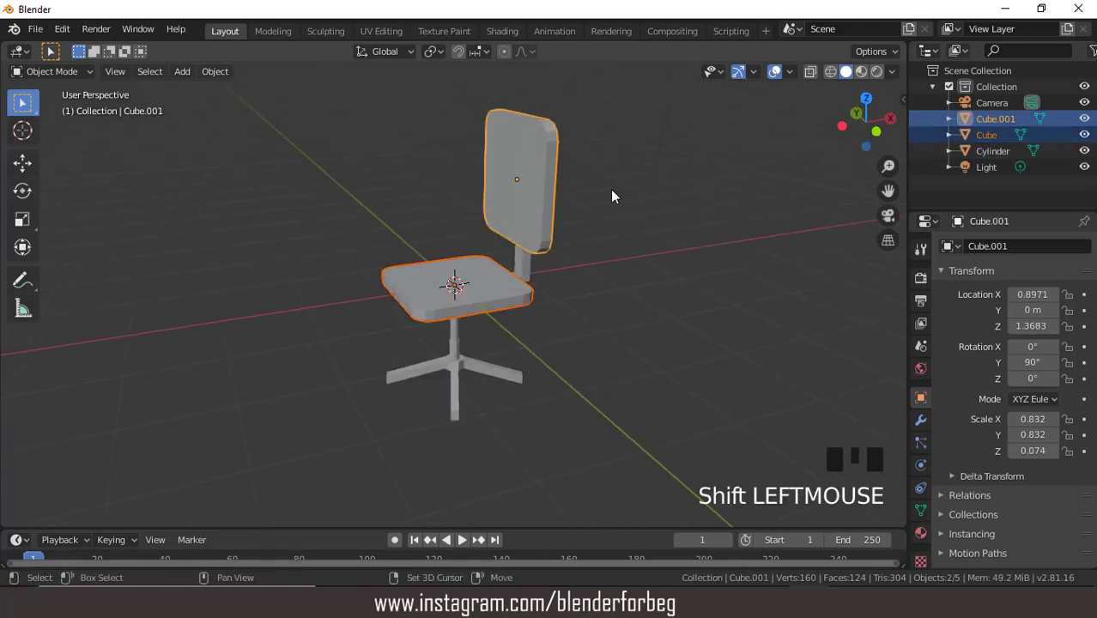
key(ctrl+j)
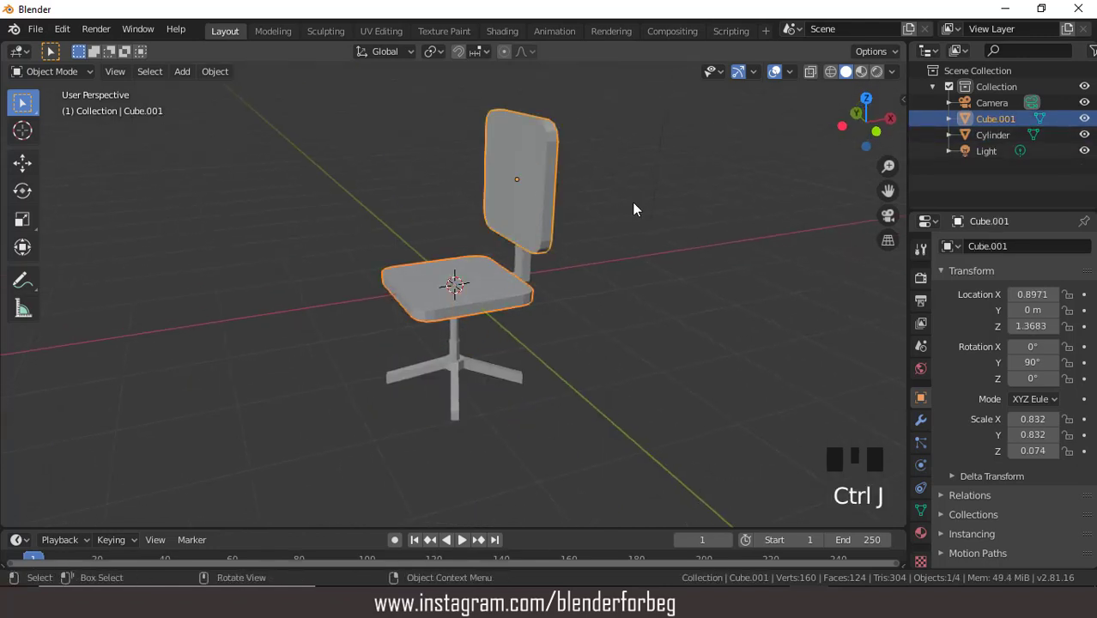
Give the seat and backrest a new orange-red material (hue 0.031, saturation 1.000, value 0.906) and show the viewport in Material Preview.
click(921, 534)
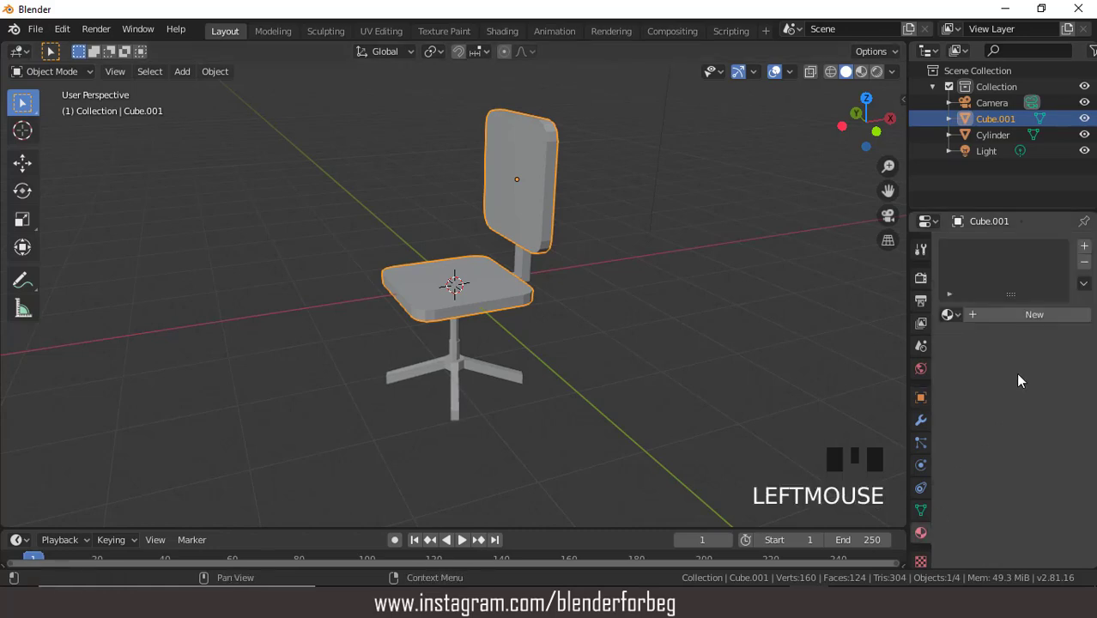
click(1032, 315)
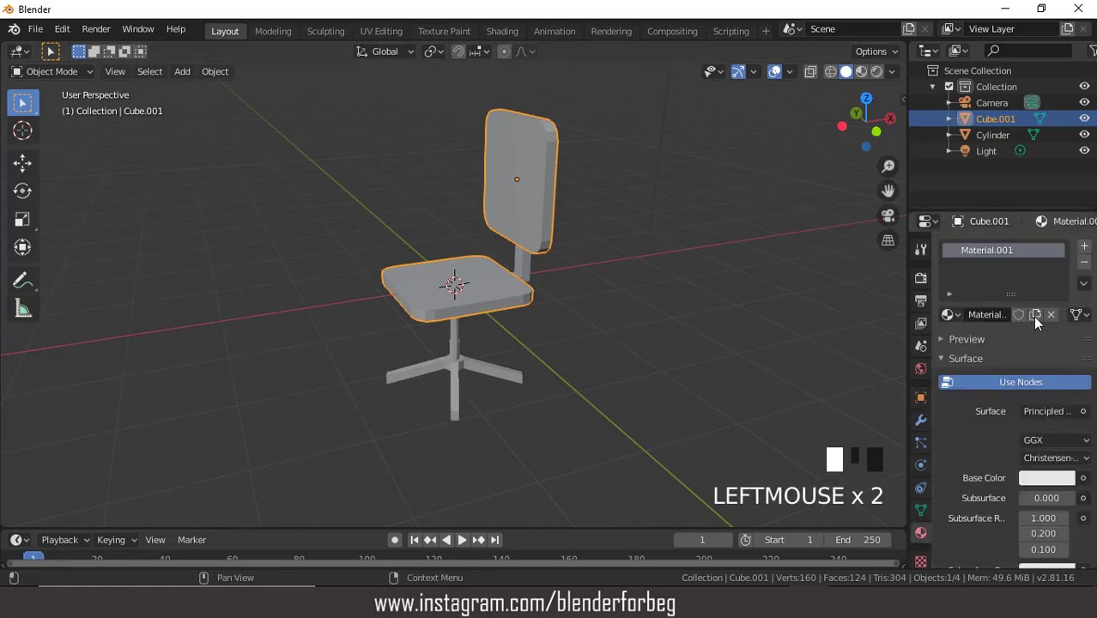
click(1036, 480)
drag(991, 310, 975, 361)
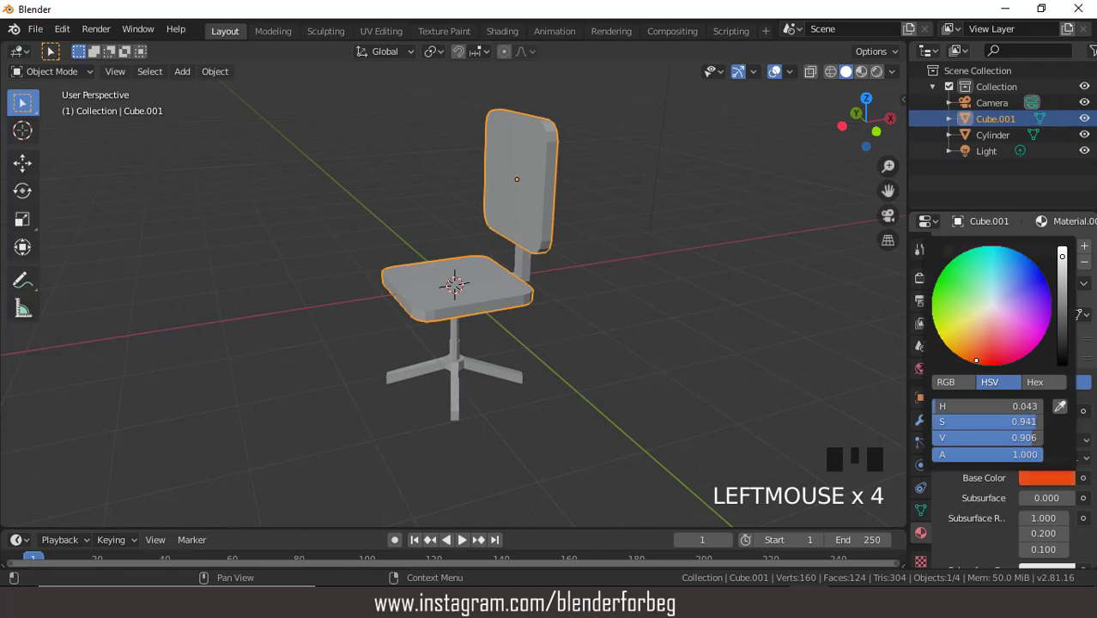
click(856, 72)
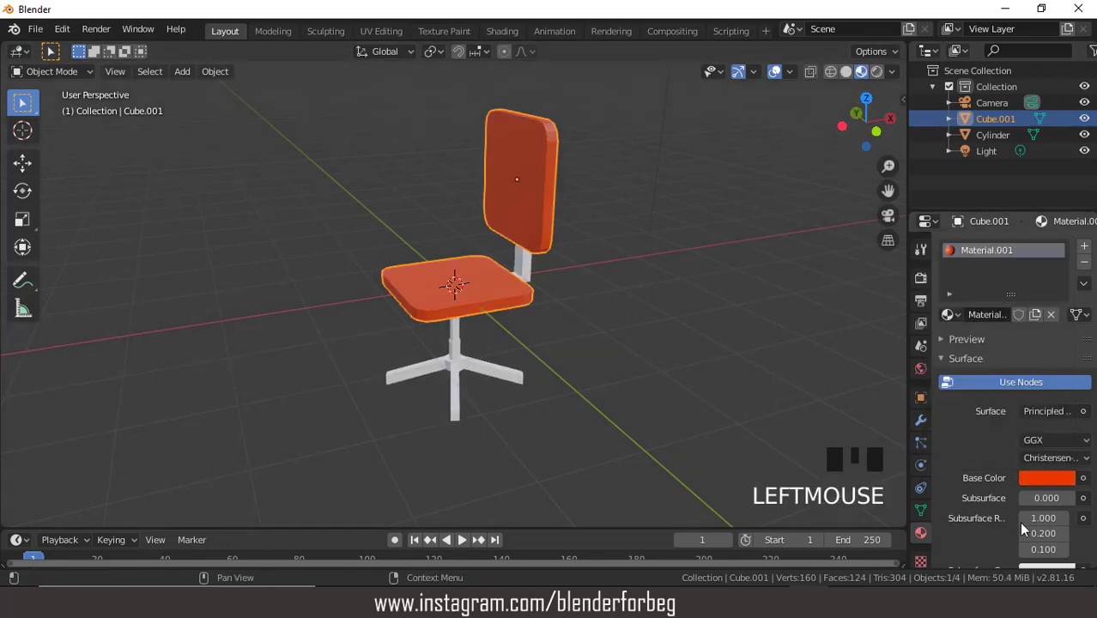
click(1040, 481)
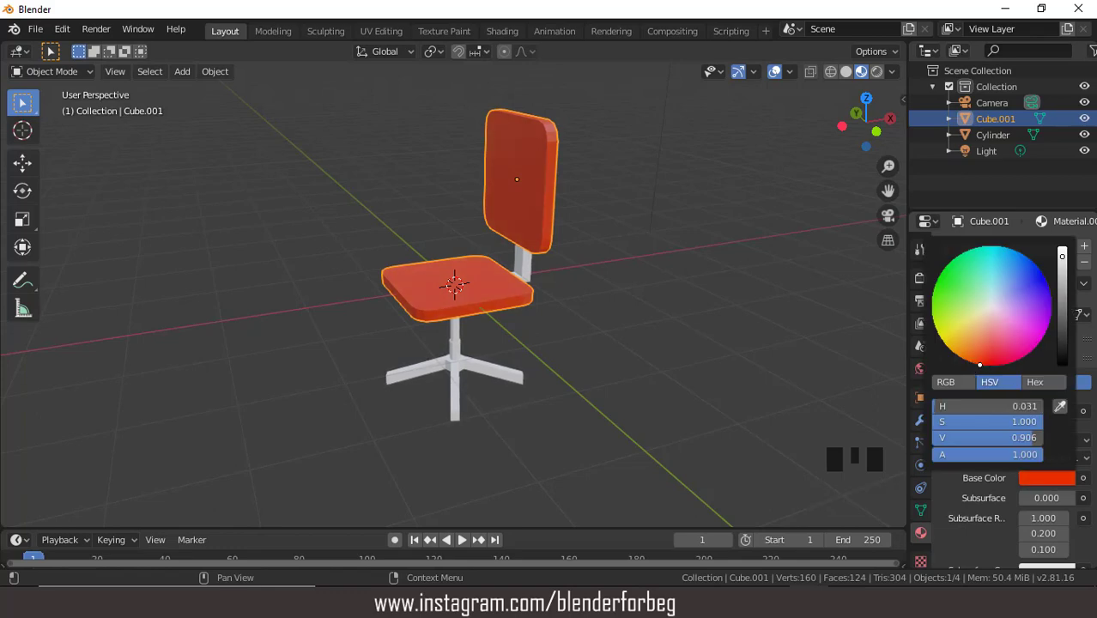
Give the base and bracket a new material with Metallic 1.000 and a darker grey base color.
click(451, 360)
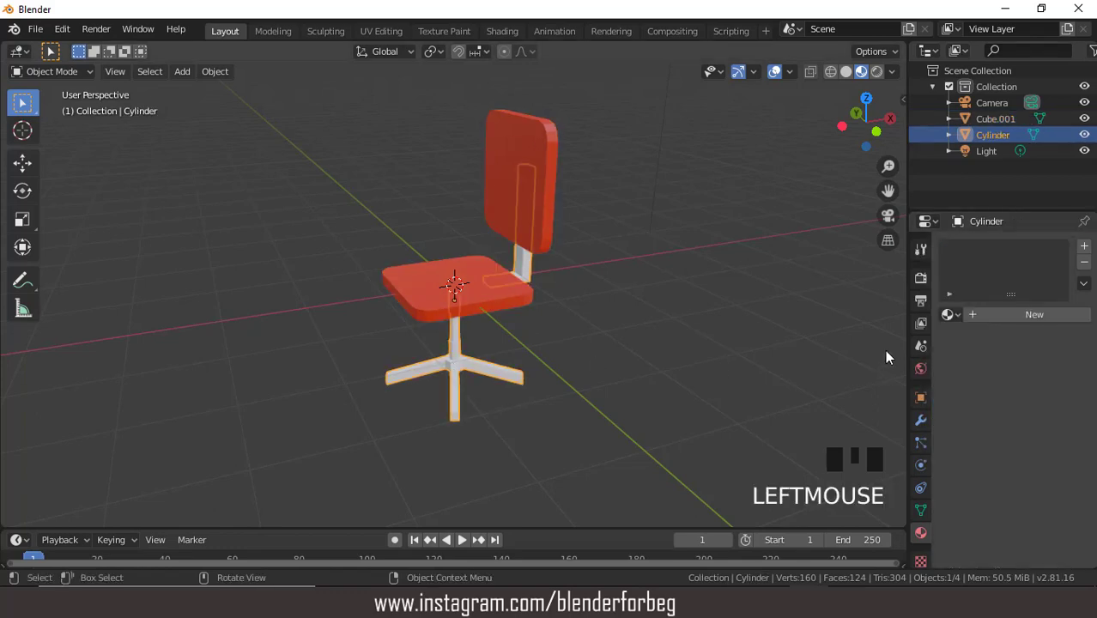
click(1028, 313)
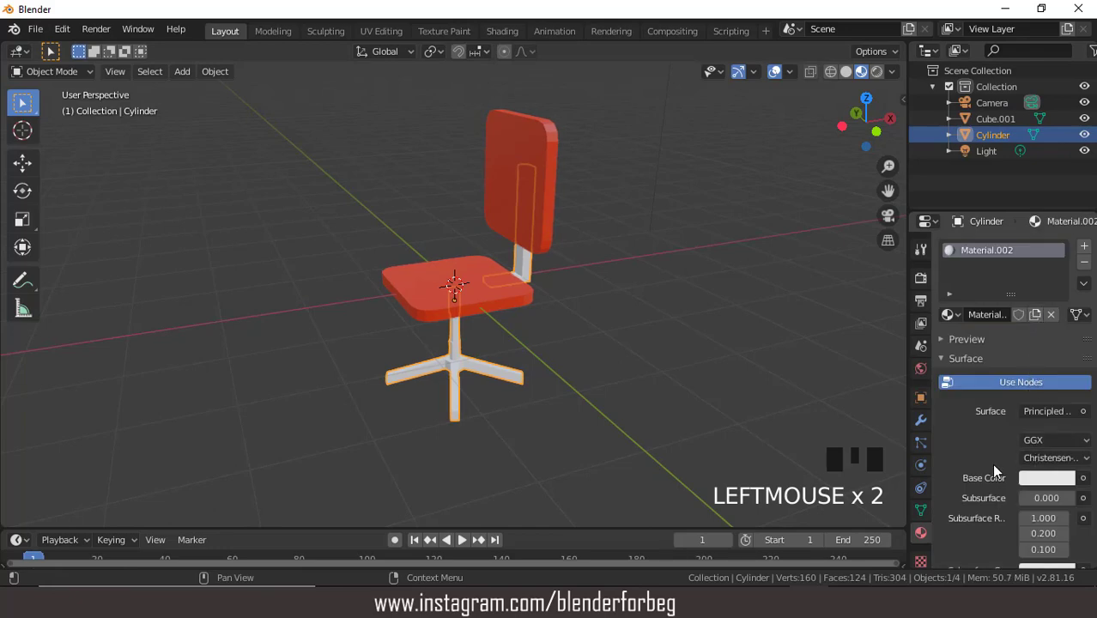
scroll(993, 470, up, 1)
scroll(993, 469, down, 2)
drag(1030, 526, 1073, 526)
click(1045, 415)
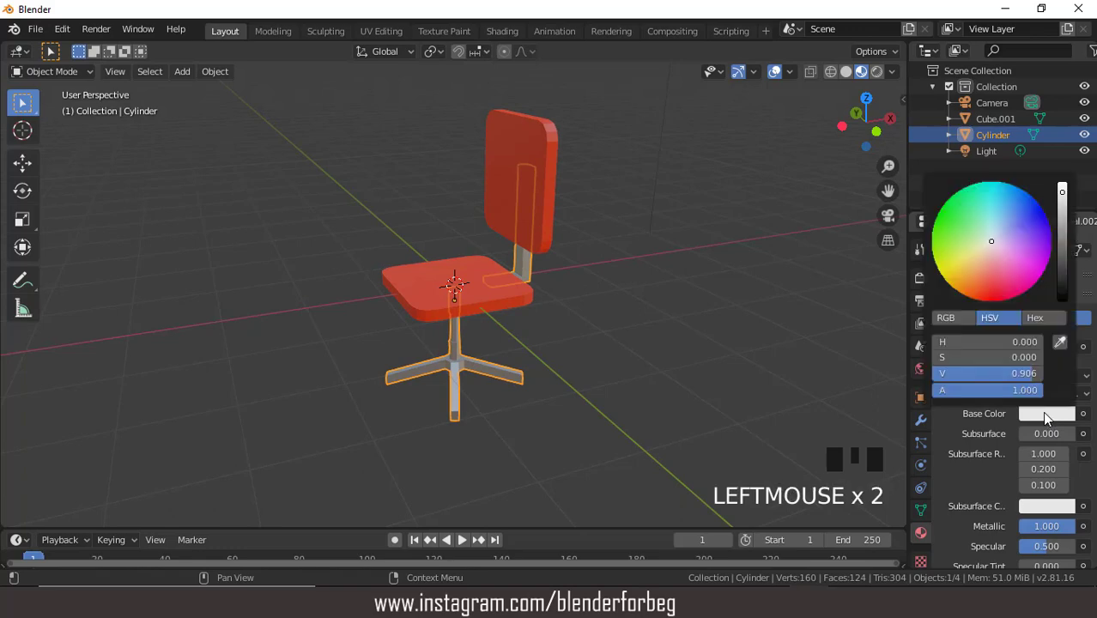
drag(1062, 196, 1062, 250)
Hide the viewport overlays to view the chair without grid and selection outlines.
click(775, 72)
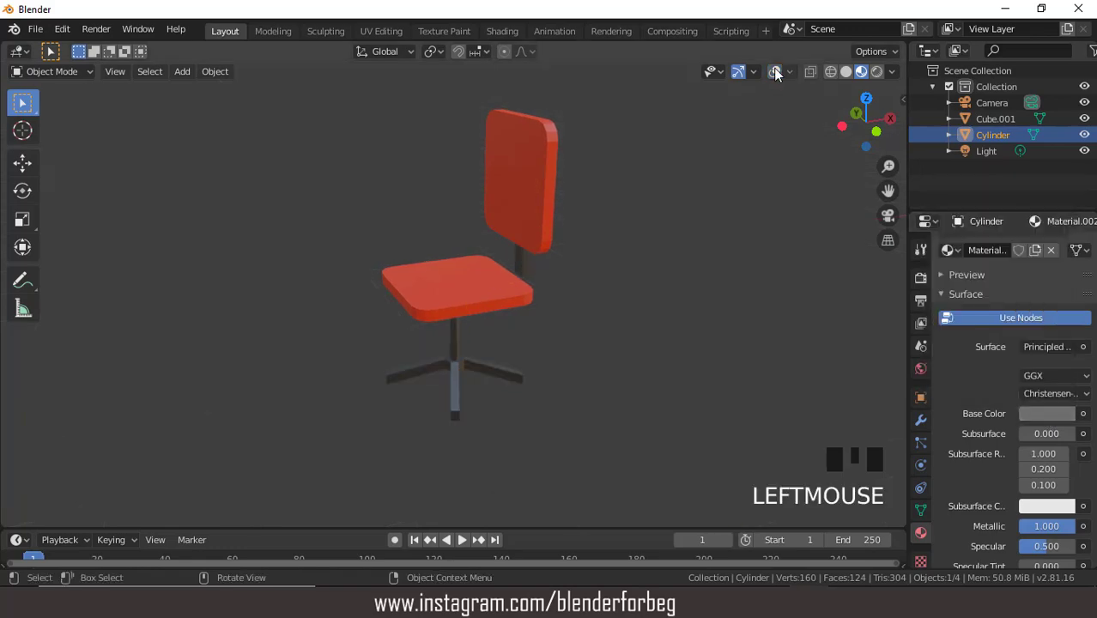
scroll(536, 225, up, 1)
scroll(558, 262, up, 1)
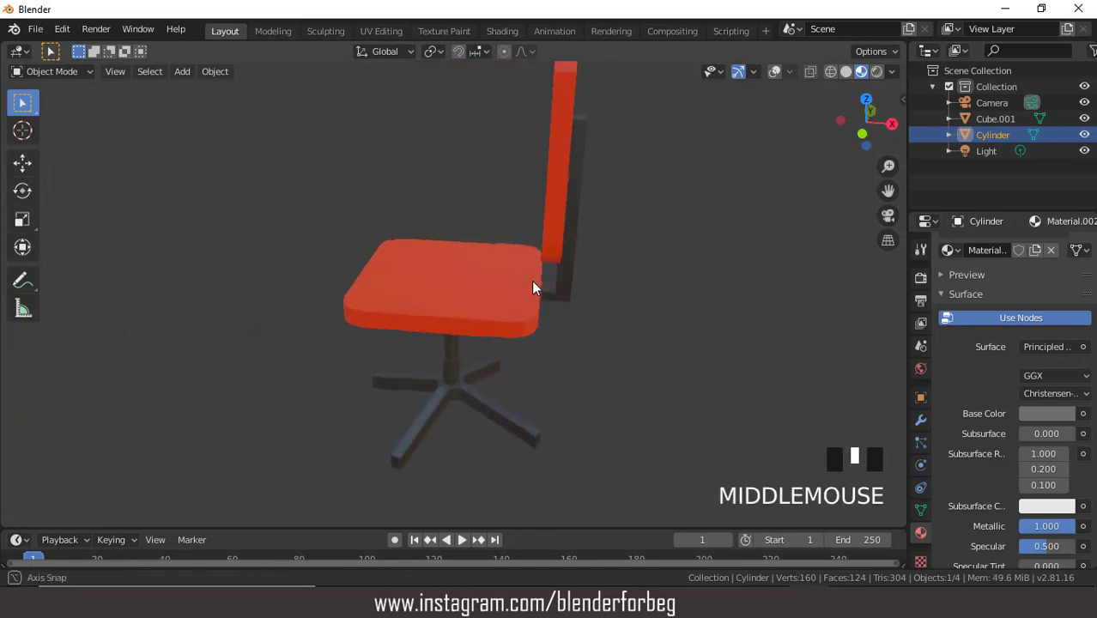
scroll(551, 275, down, 3)
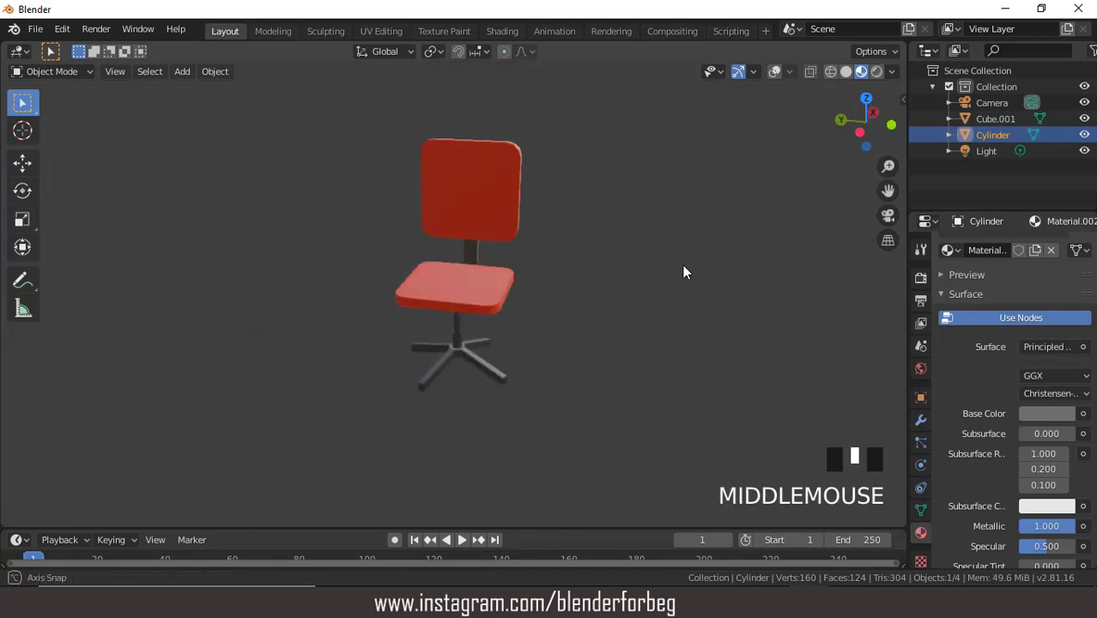